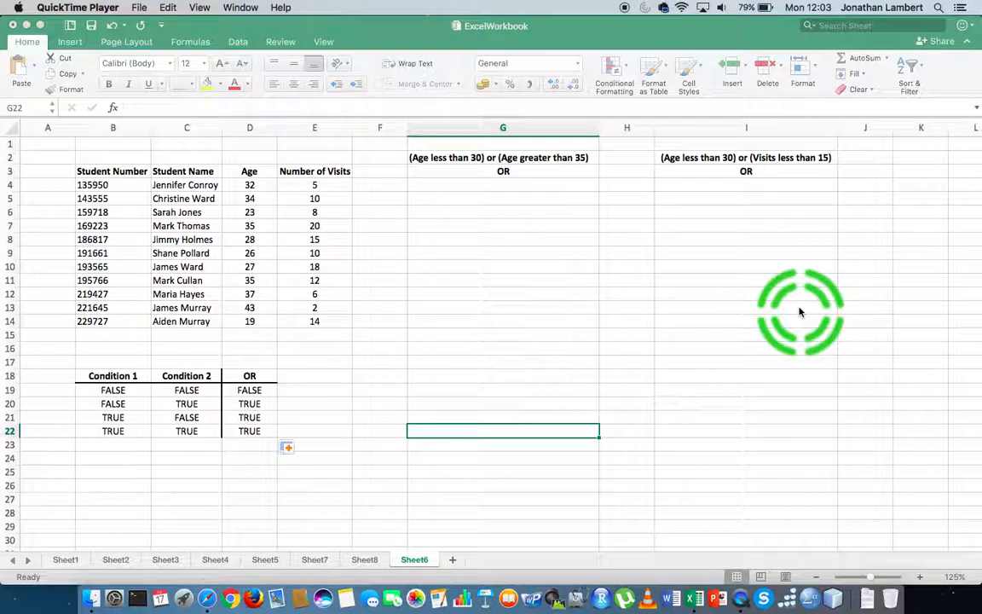
# Step: Examine the truth table's headers in row 18 and each combination of Condition 1 and Condition 2 in rows 19 to 22
pyautogui.click(249, 377)
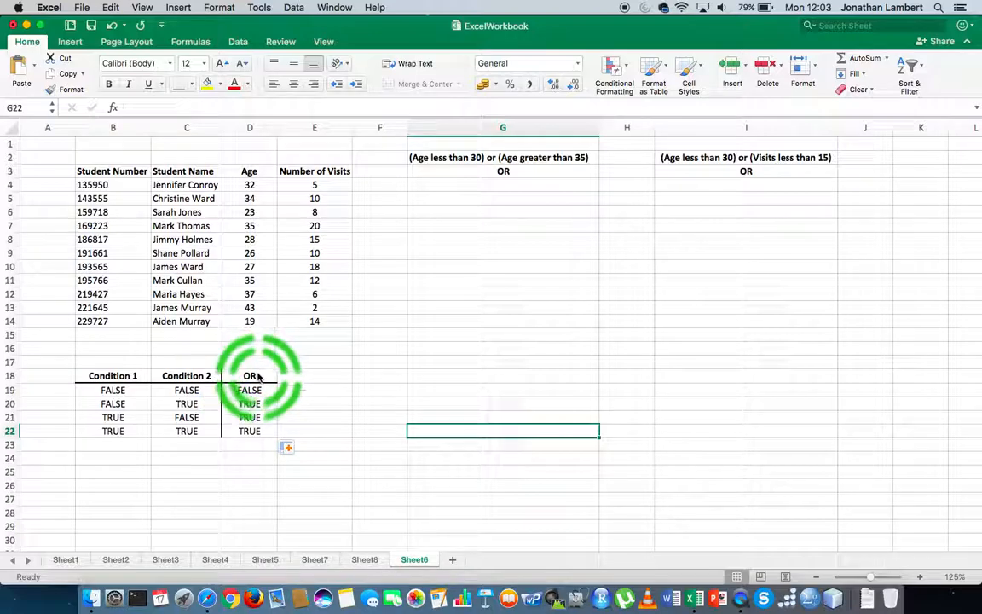
pyautogui.click(257, 378)
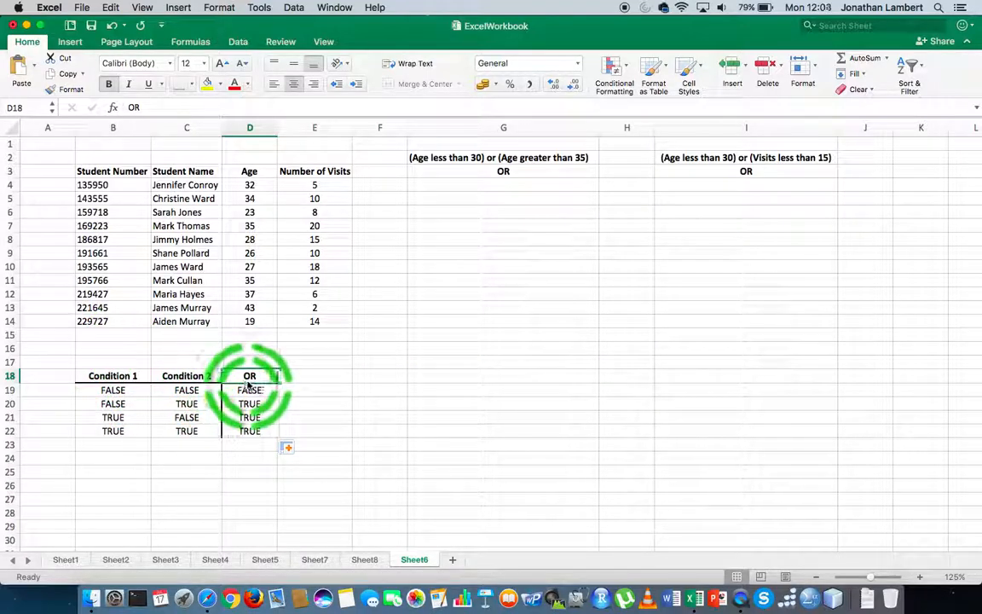
pyautogui.click(113, 379)
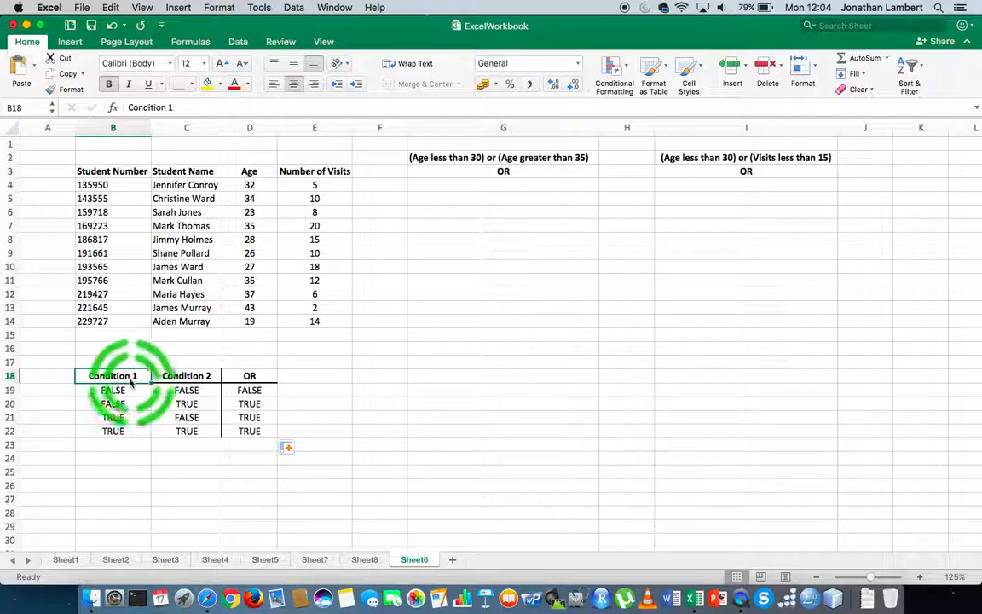
pyautogui.click(174, 377)
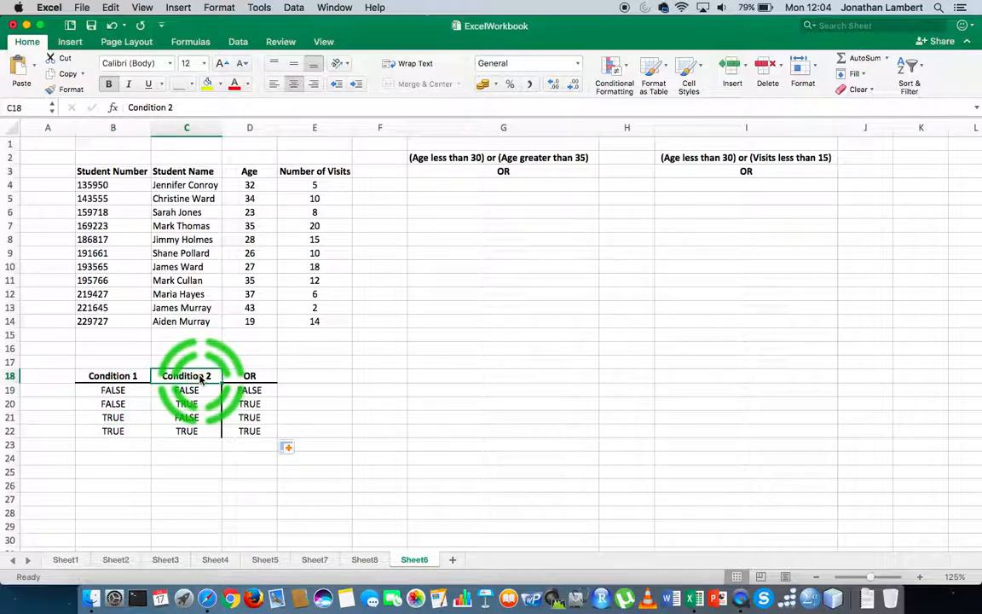
pyautogui.moveTo(105, 391); pyautogui.dragTo(186, 395)
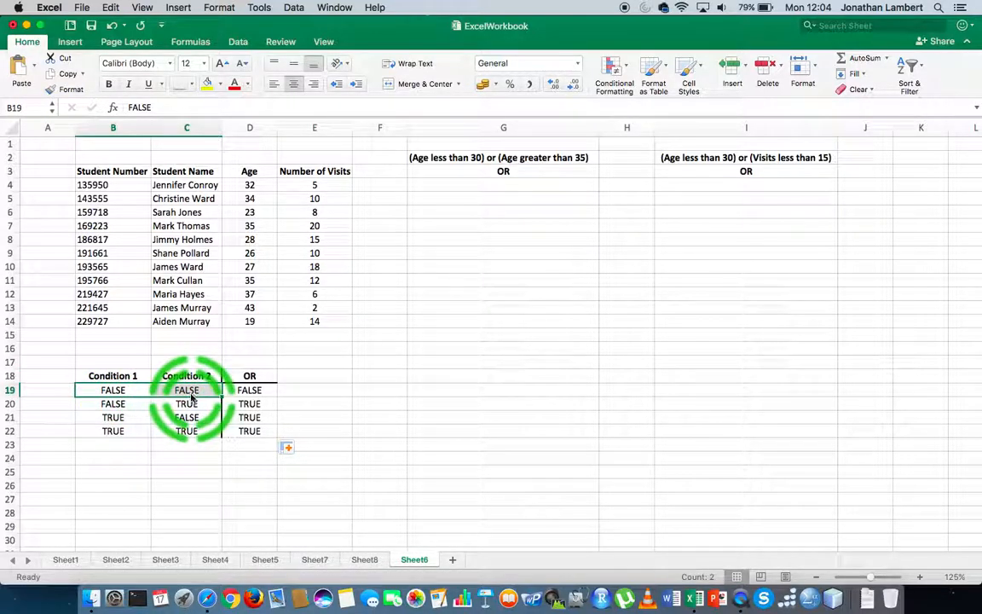
pyautogui.click(113, 405)
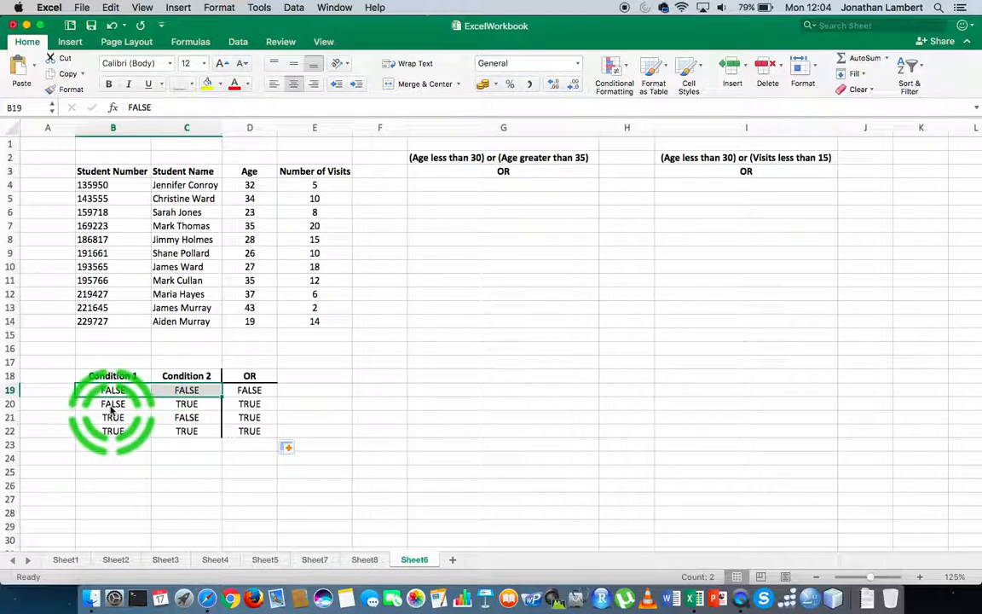
pyautogui.moveTo(110, 409); pyautogui.dragTo(162, 407)
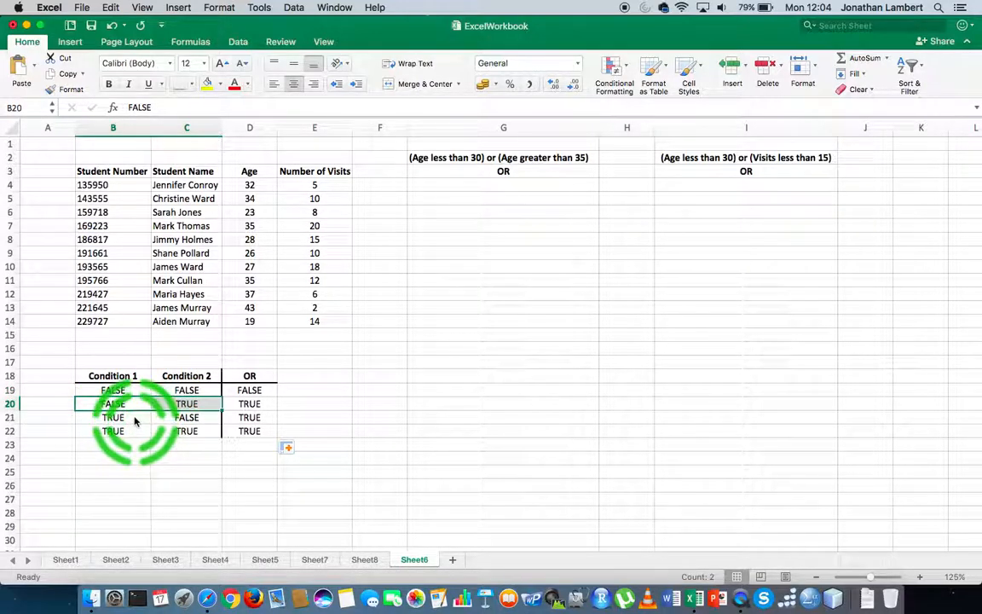
pyautogui.moveTo(135, 418); pyautogui.dragTo(174, 420)
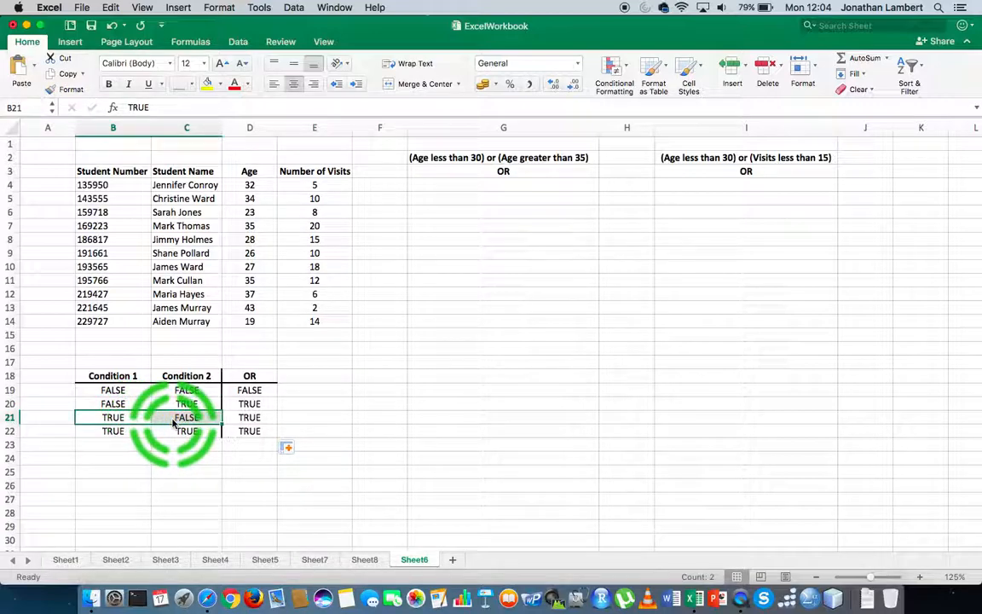
pyautogui.click(114, 434)
pyautogui.moveTo(114, 433); pyautogui.dragTo(186, 433)
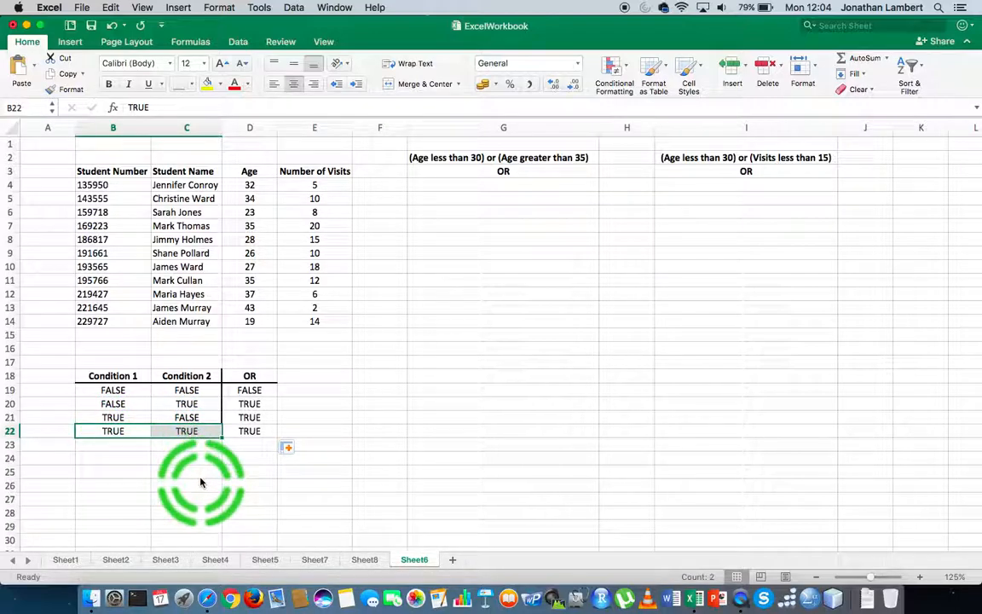
pyautogui.click(200, 479)
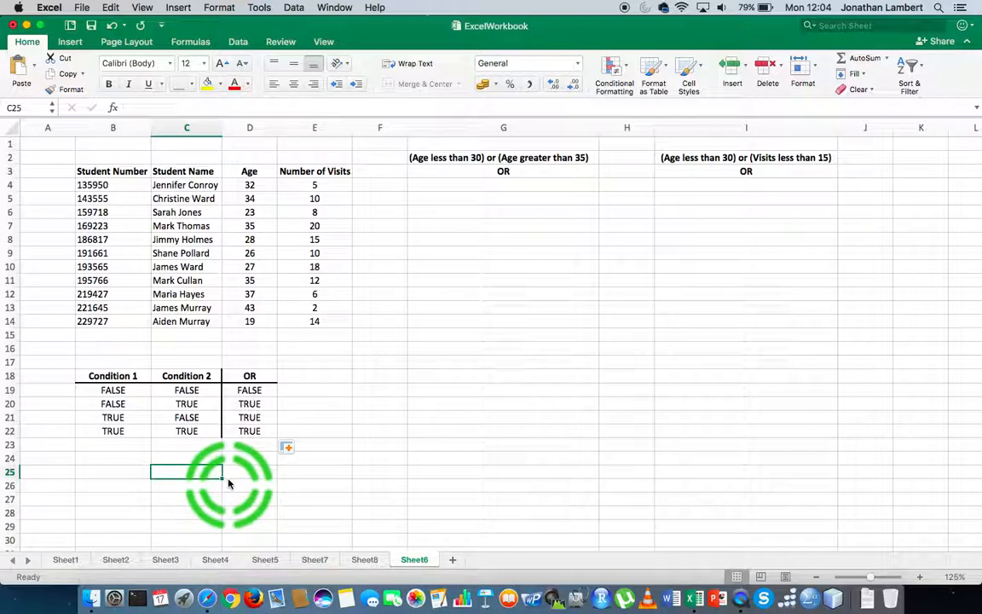
# Step: Compare both conditions with their OR result in rows 19 and 20 of the truth table, including the formulas behind them
pyautogui.click(124, 393)
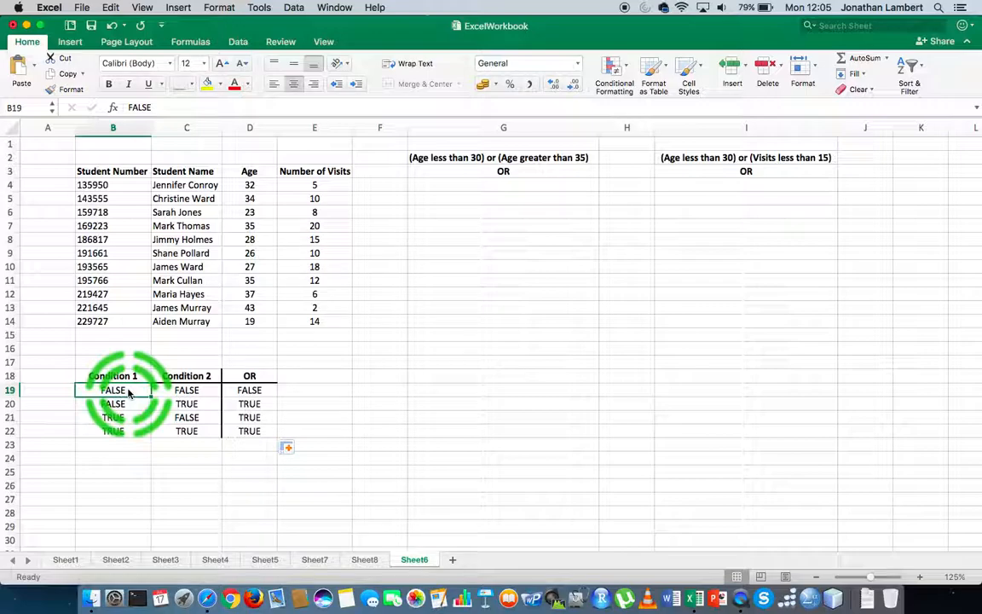
pyautogui.click(188, 392)
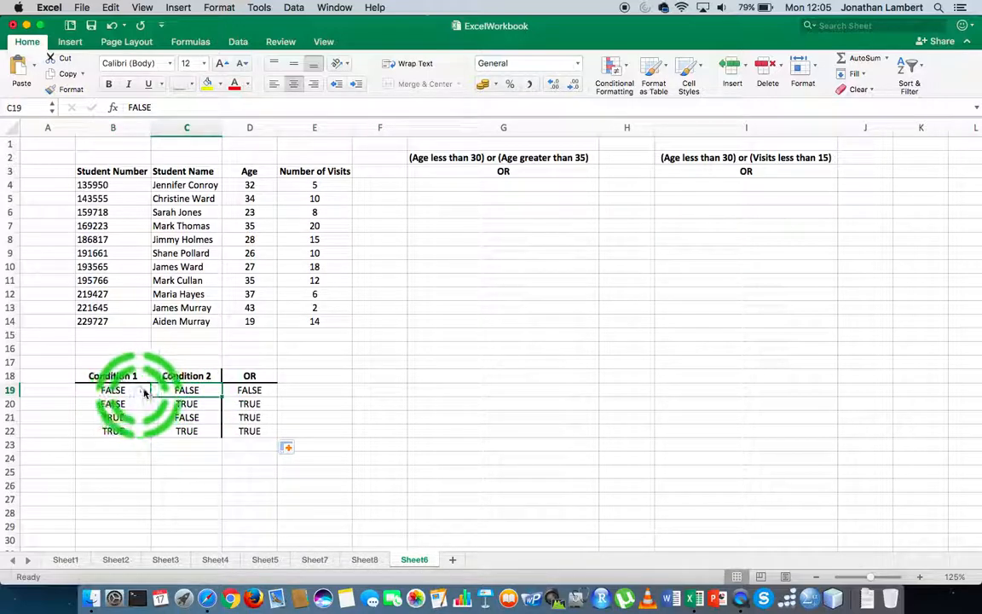
pyautogui.click(253, 392)
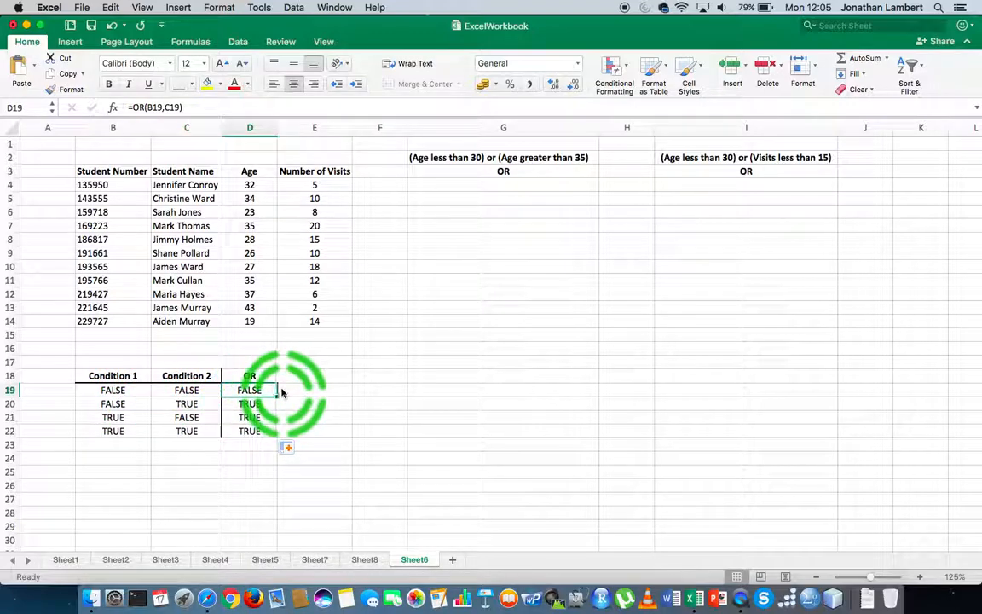
pyautogui.click(126, 407)
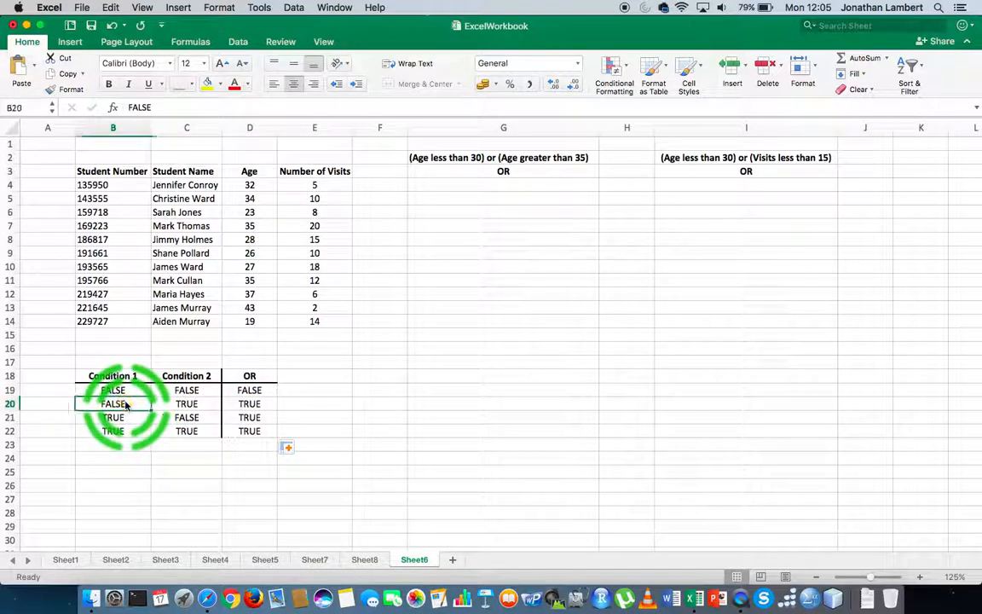
pyautogui.click(186, 407)
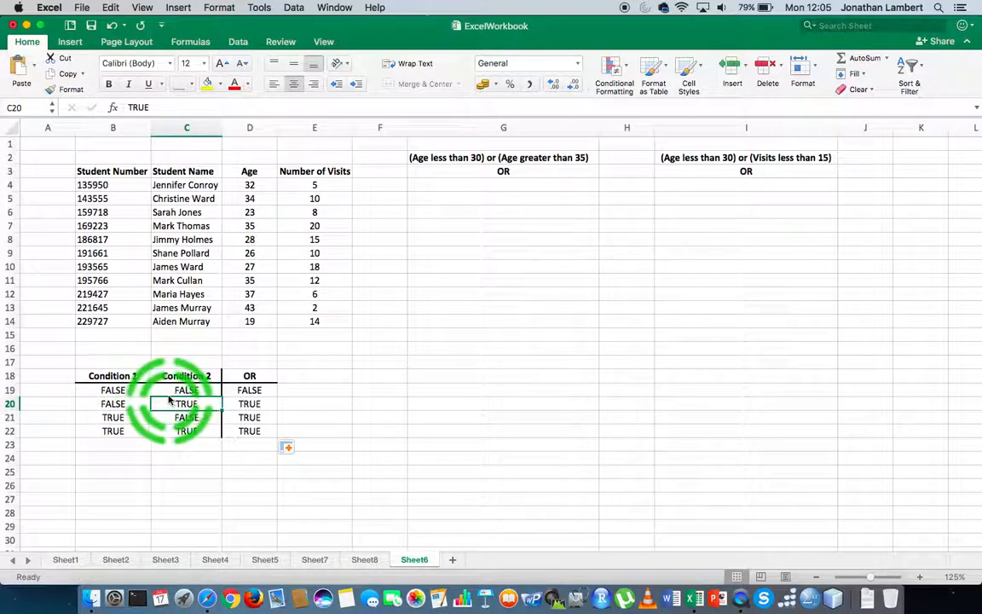
pyautogui.click(248, 406)
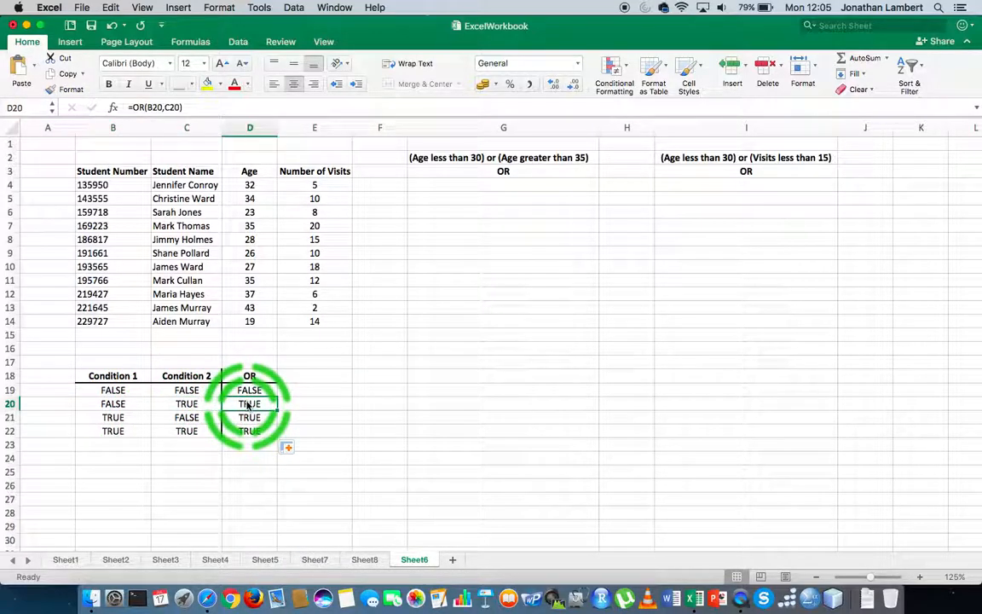
pyautogui.click(311, 378)
pyautogui.click(265, 378)
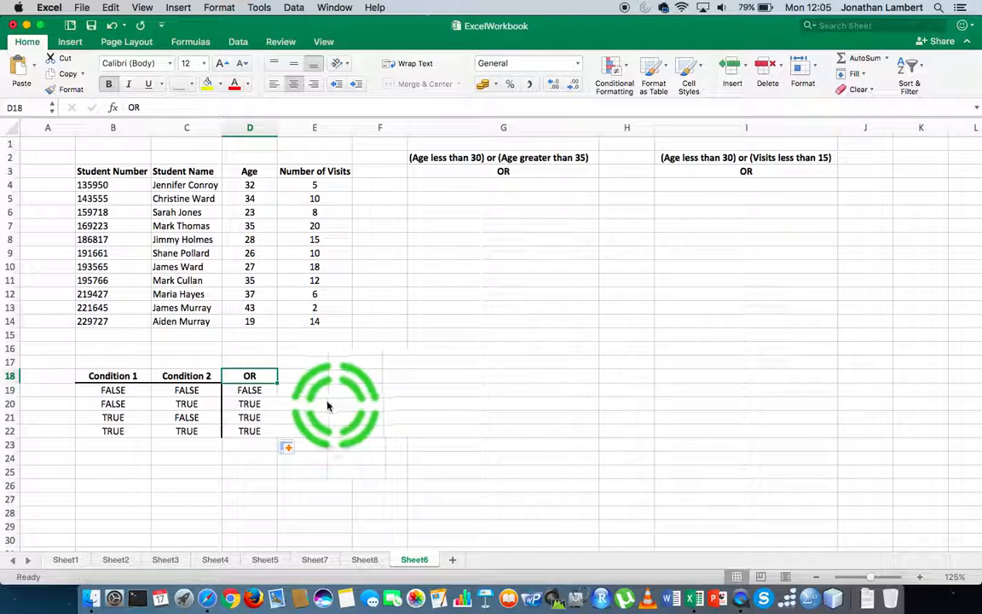
# Step: Review every truth table row from 19 to 22, checking both condition values against the OR outcome
pyautogui.click(249, 392)
pyautogui.moveTo(128, 391); pyautogui.dragTo(152, 392)
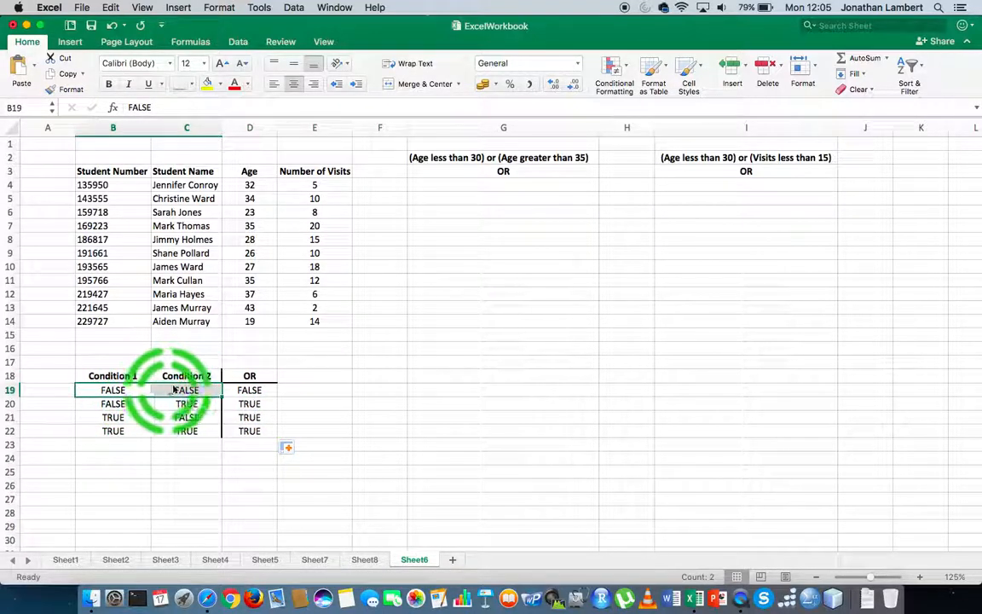
pyautogui.click(260, 405)
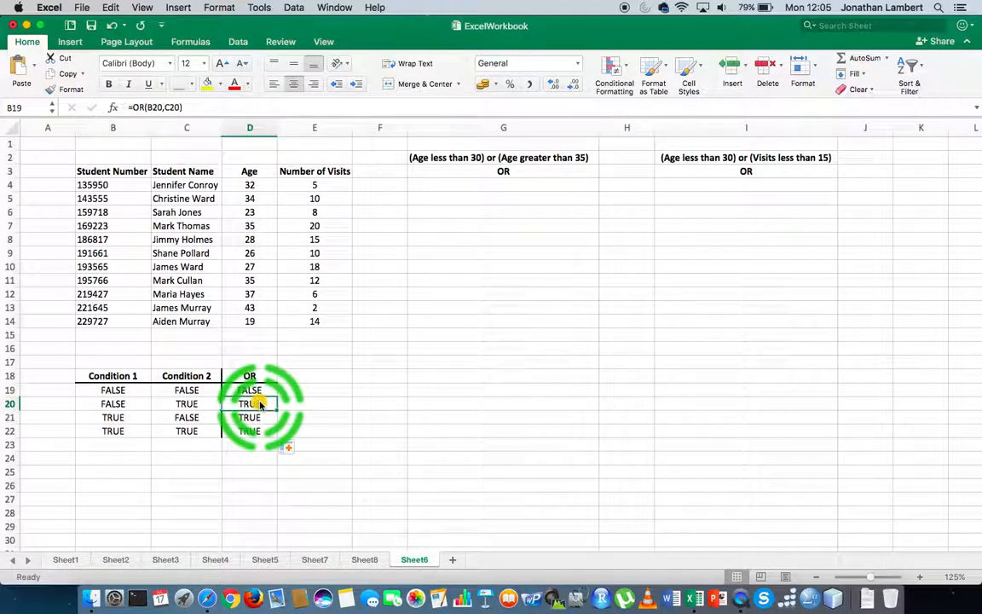
pyautogui.moveTo(126, 403); pyautogui.dragTo(261, 407)
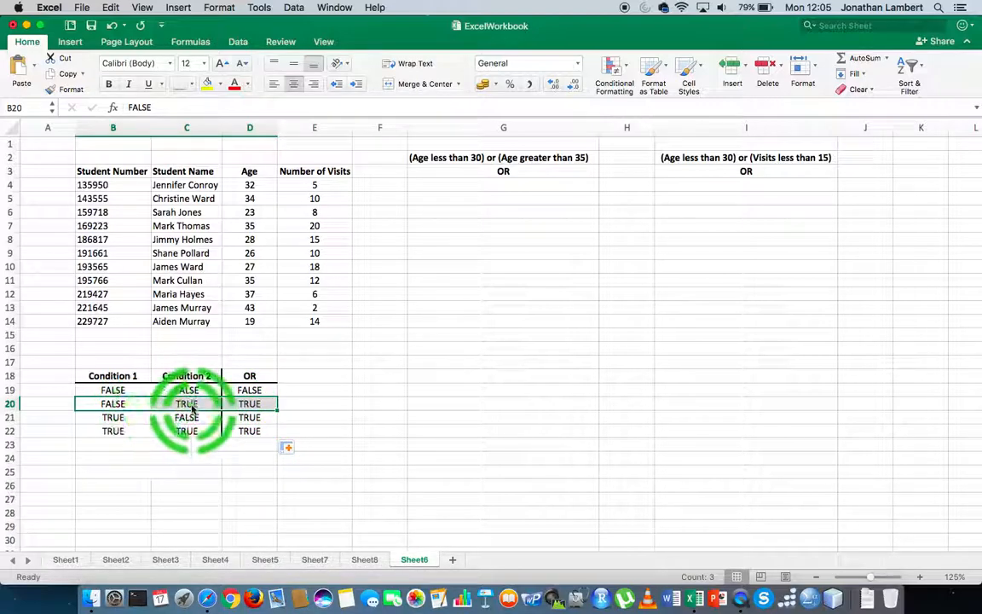
pyautogui.click(142, 418)
pyautogui.moveTo(144, 421); pyautogui.dragTo(246, 416)
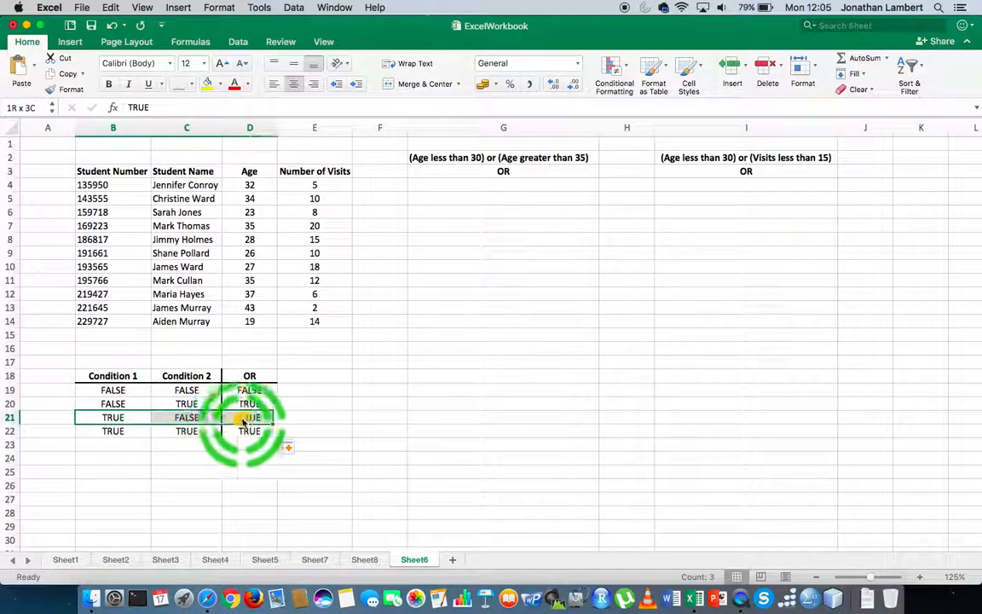
pyautogui.click(133, 435)
pyautogui.moveTo(137, 434); pyautogui.dragTo(232, 431)
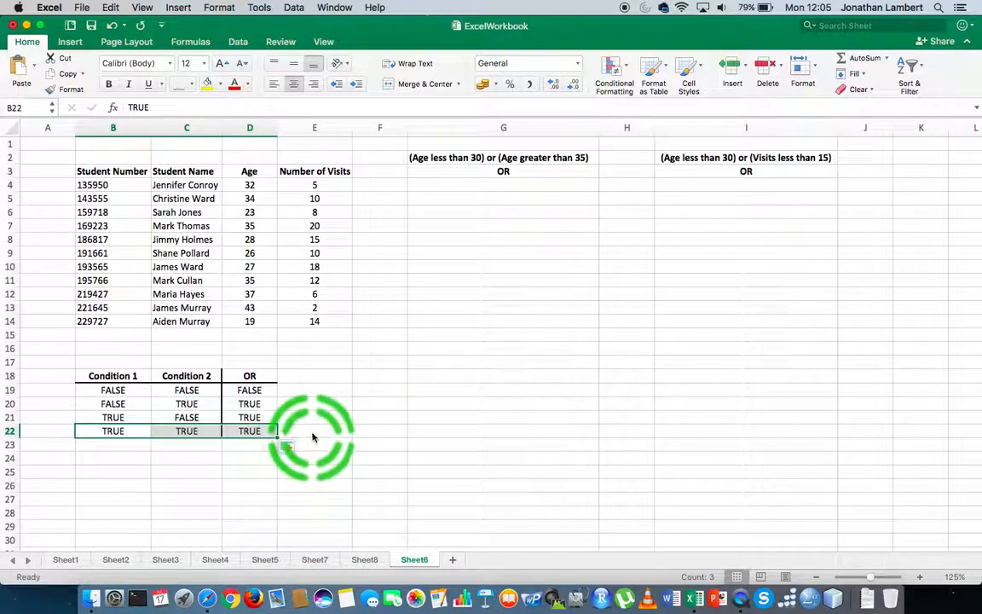
pyautogui.click(258, 456)
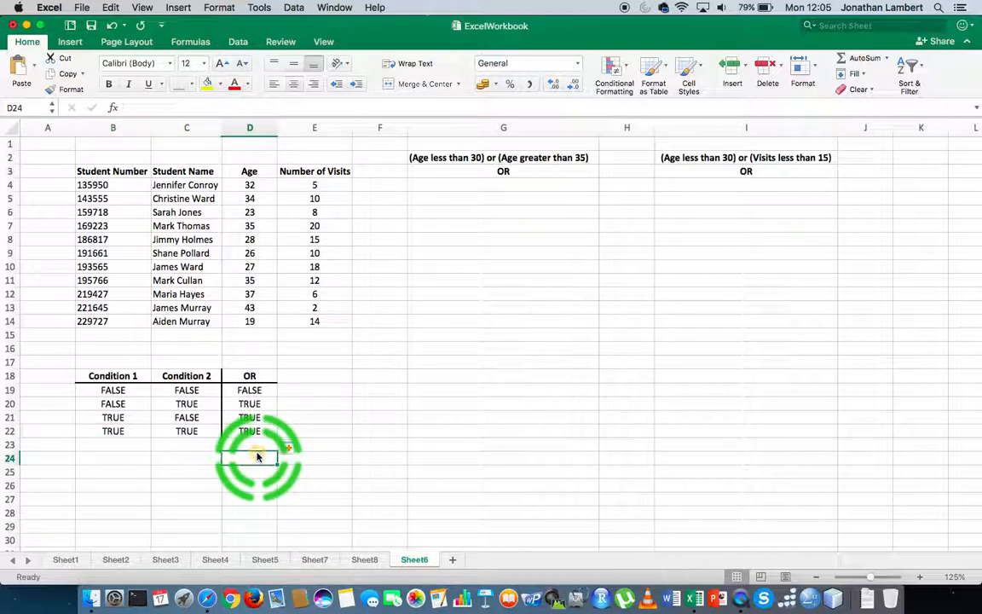
pyautogui.click(114, 390)
pyautogui.click(187, 389)
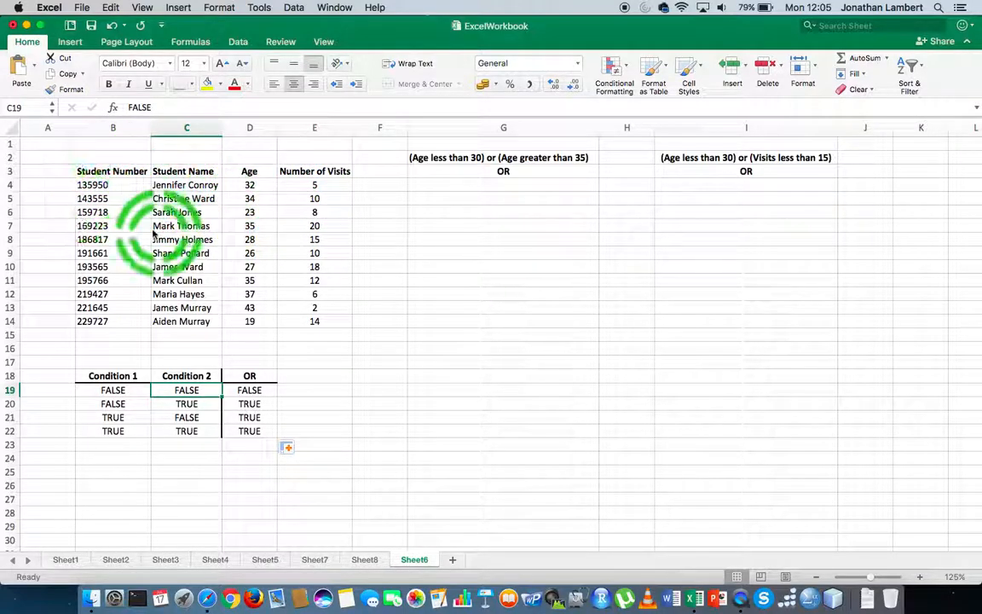
# Step: Examine the first student's number, name, age and visits in row 4, along with the age criterion in G2
pyautogui.click(111, 185)
pyautogui.click(167, 187)
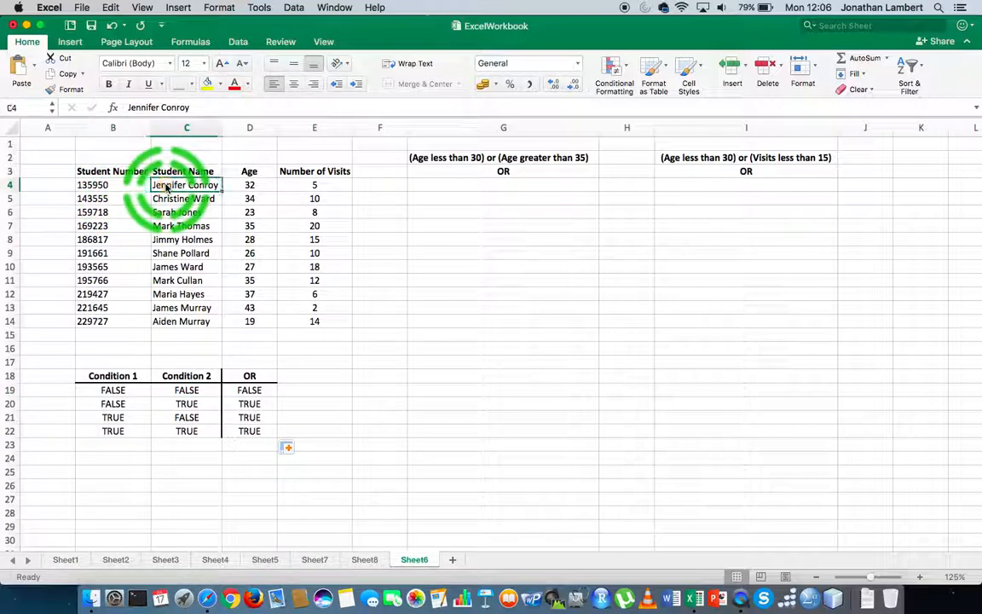
pyautogui.click(251, 188)
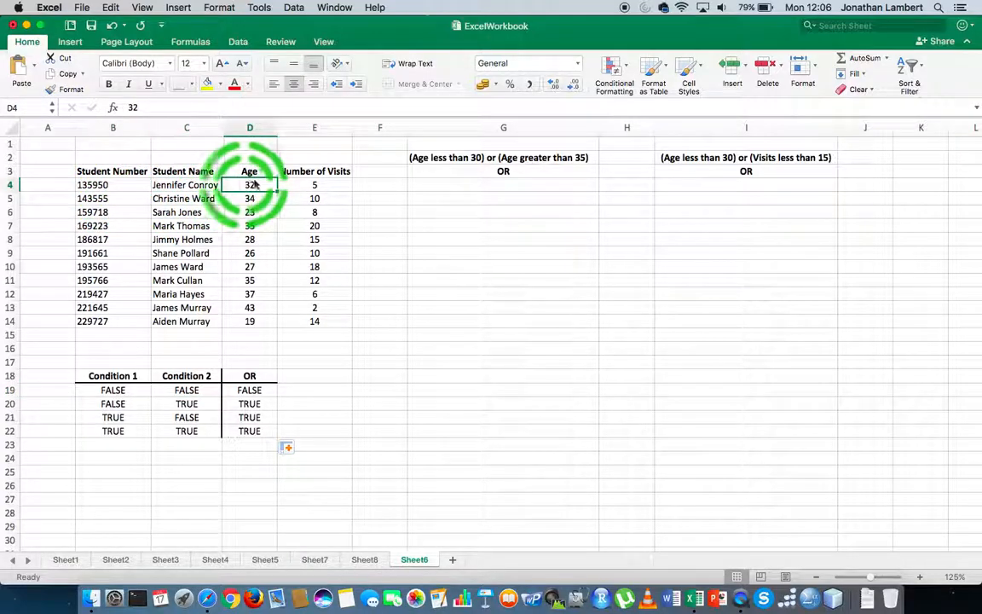
pyautogui.click(317, 188)
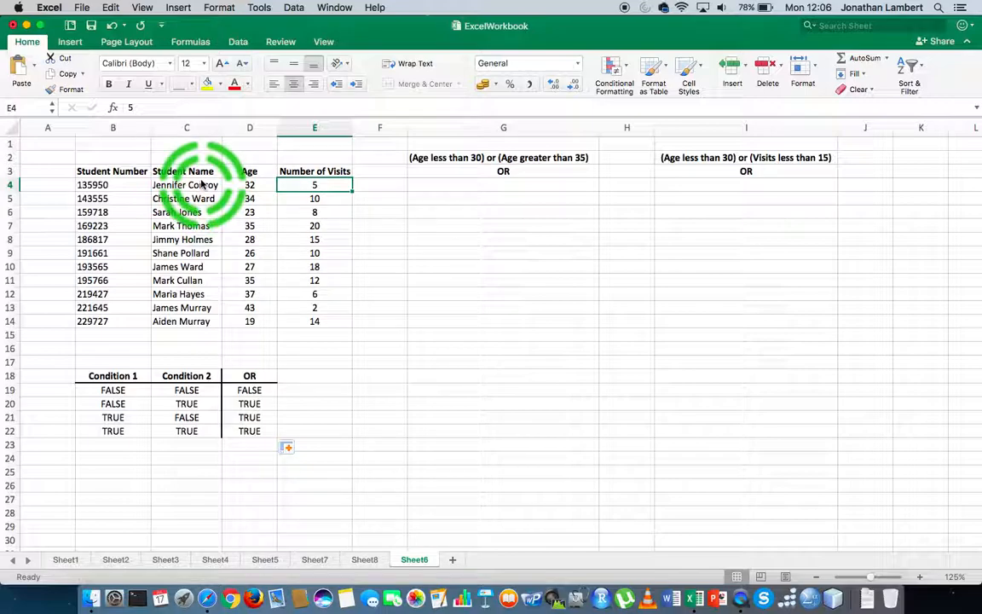
pyautogui.click(512, 186)
pyautogui.click(465, 160)
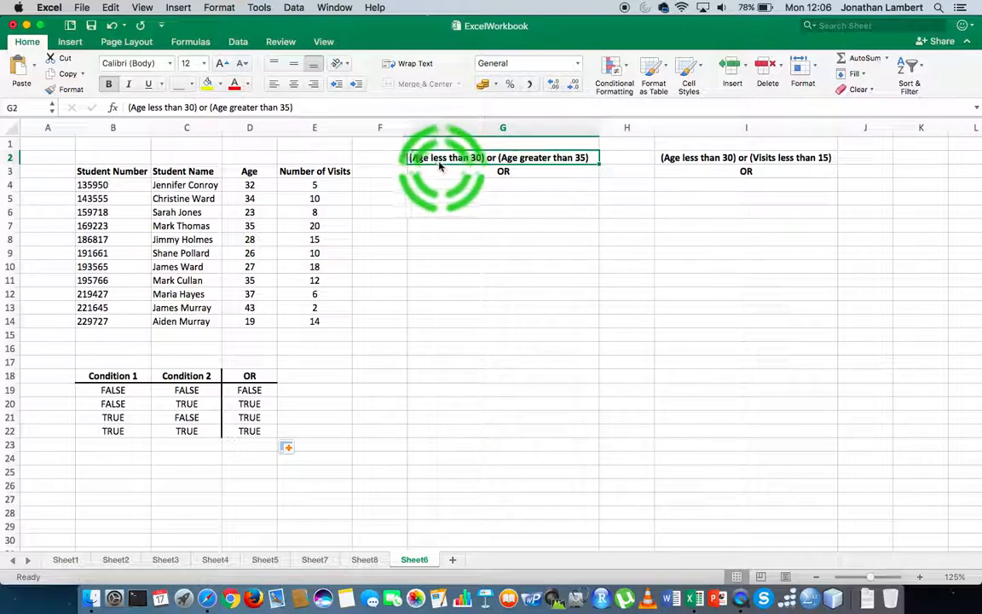
# Step: Enter the formula =OR(D4 < 30, D4 > 35) in cell G4 to test the first student's age
pyautogui.click(522, 173)
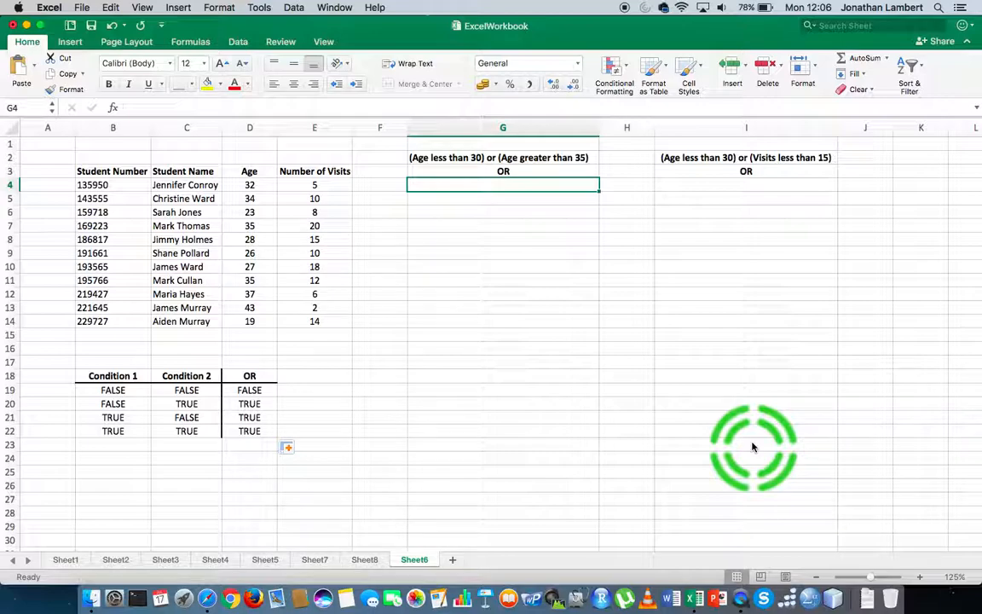
pyautogui.write('=OR(')
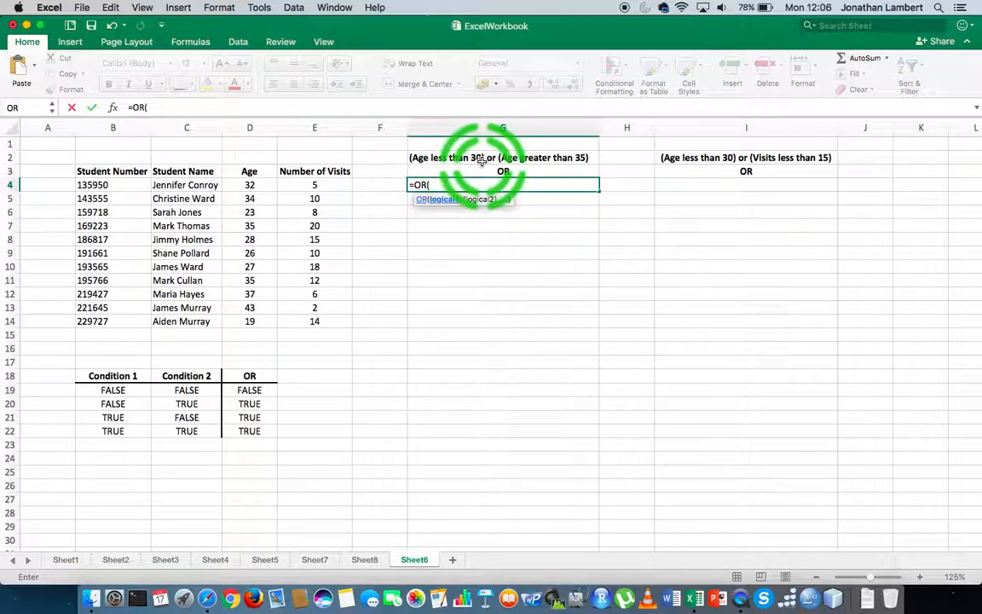
pyautogui.click(250, 185)
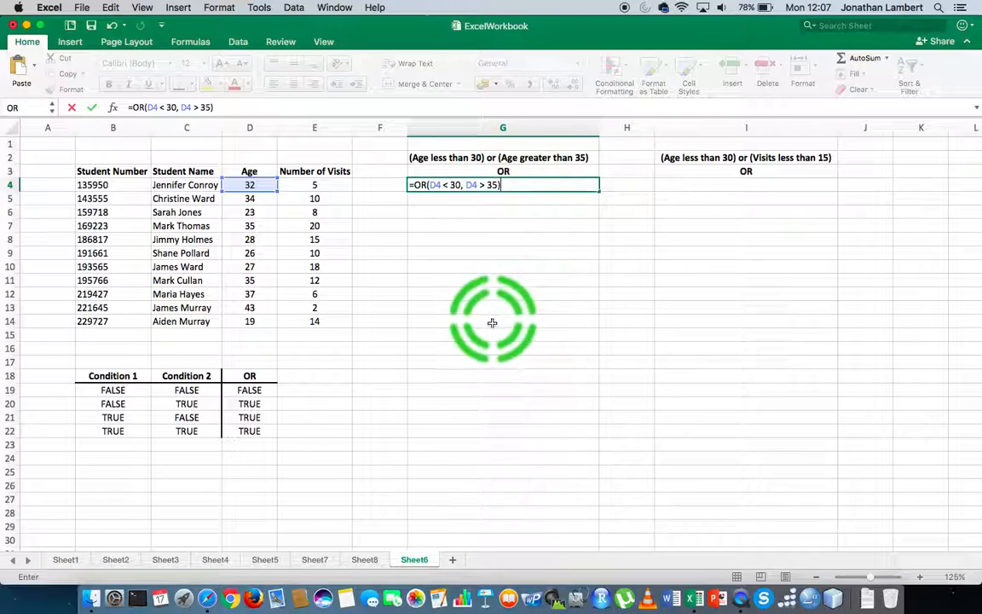
pyautogui.press('Return')
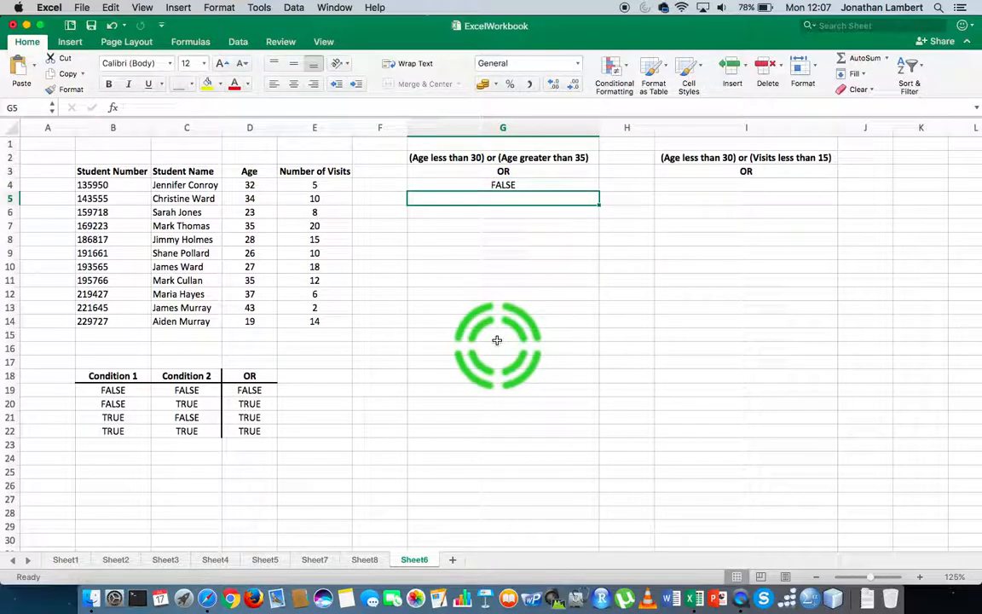
# Step: Check the OR formula's result in G4 against the first student's age in D4
pyautogui.click(501, 184)
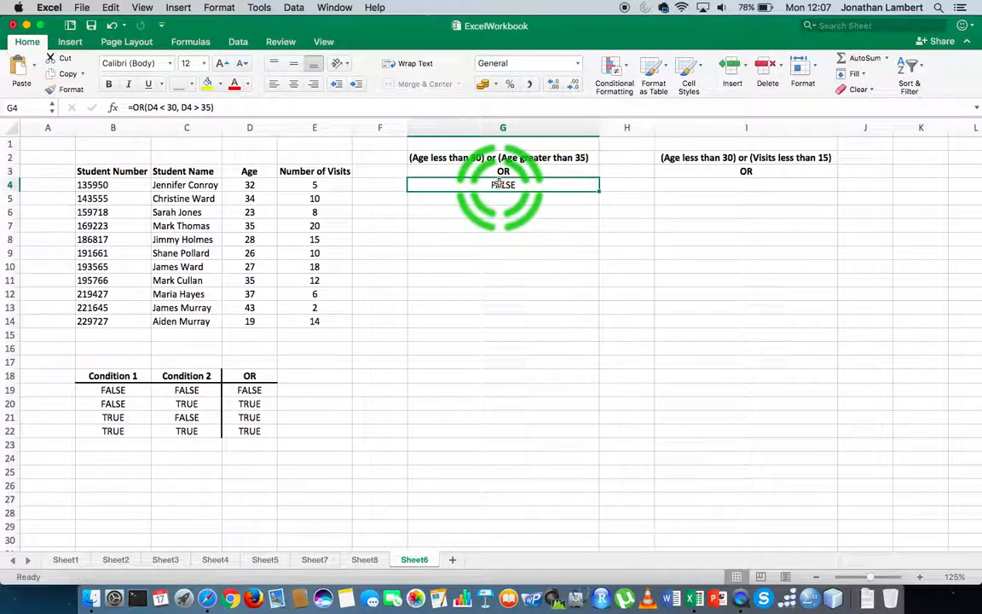
pyautogui.click(250, 185)
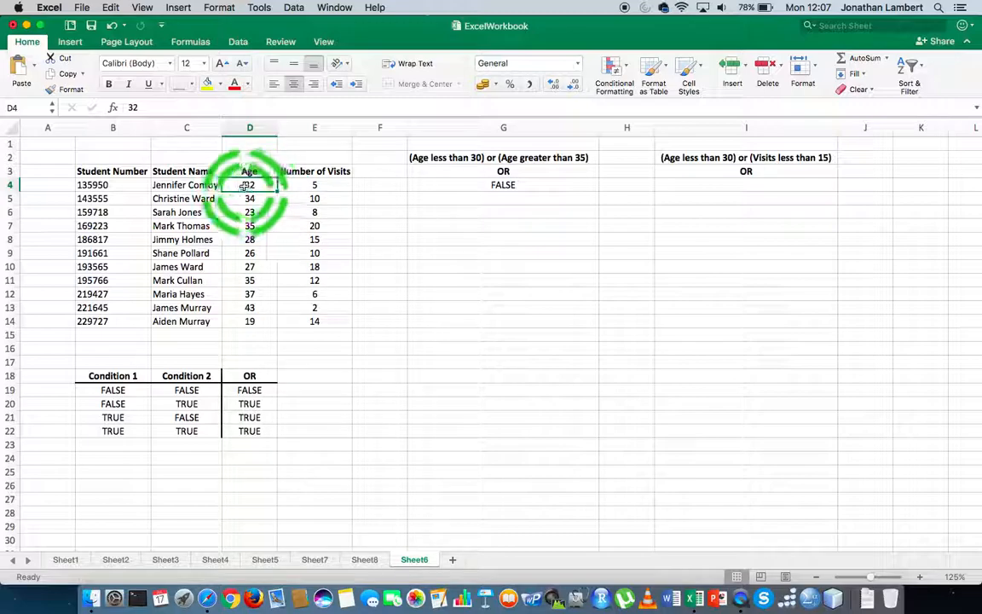
pyautogui.click(510, 185)
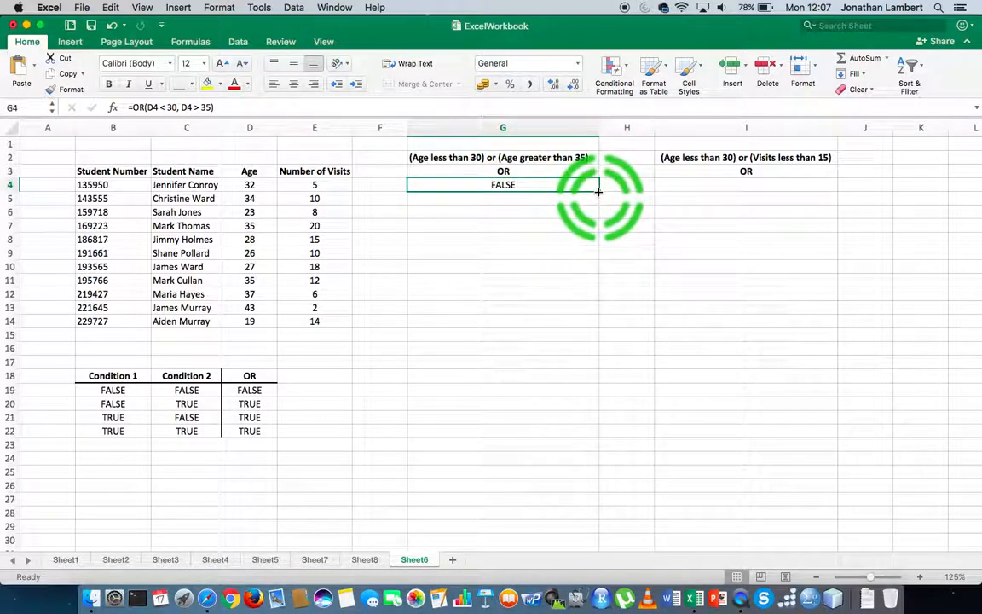
# Step: Fill the age formula from G4 down to G14 and check row 5's result against row 19 of the truth table
pyautogui.moveTo(599, 193); pyautogui.dragTo(602, 323)
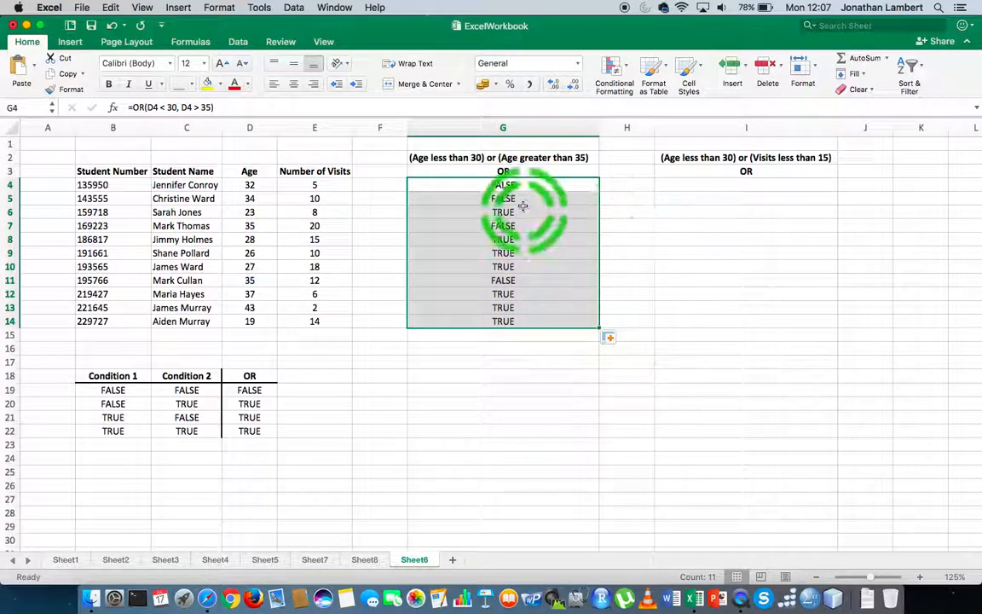
pyautogui.click(167, 198)
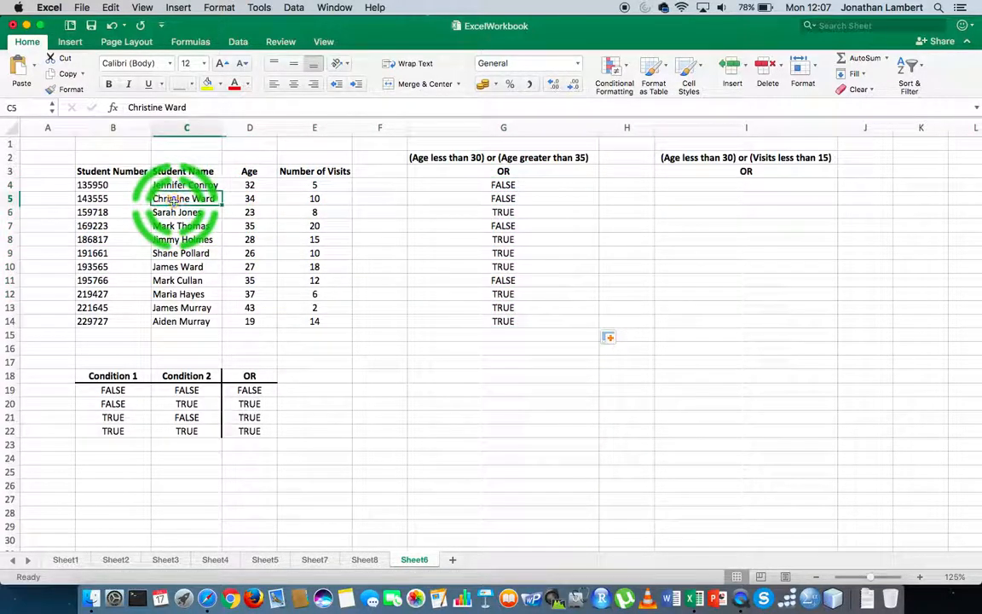
pyautogui.click(234, 200)
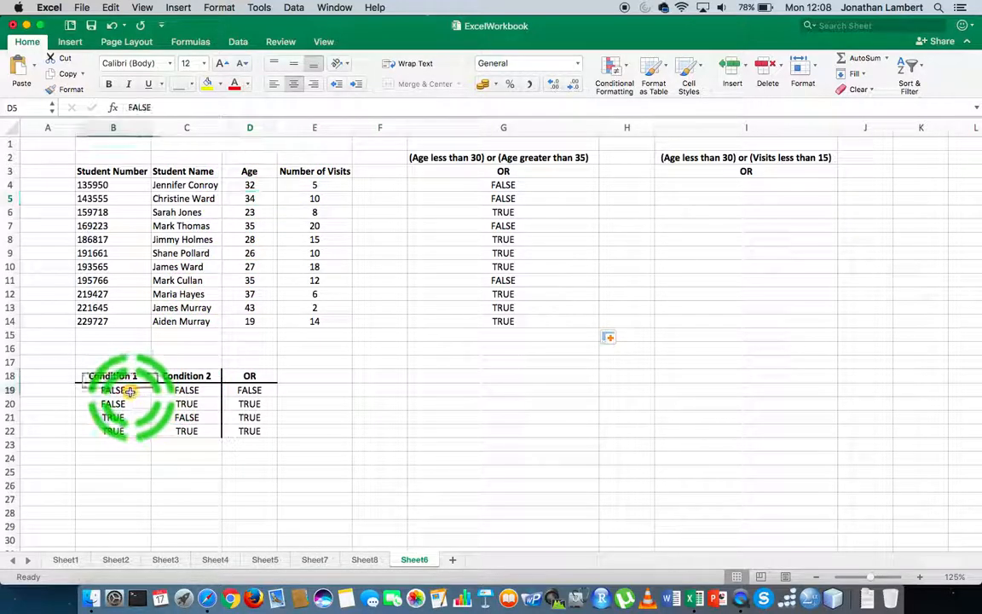
pyautogui.moveTo(99, 391); pyautogui.dragTo(171, 390)
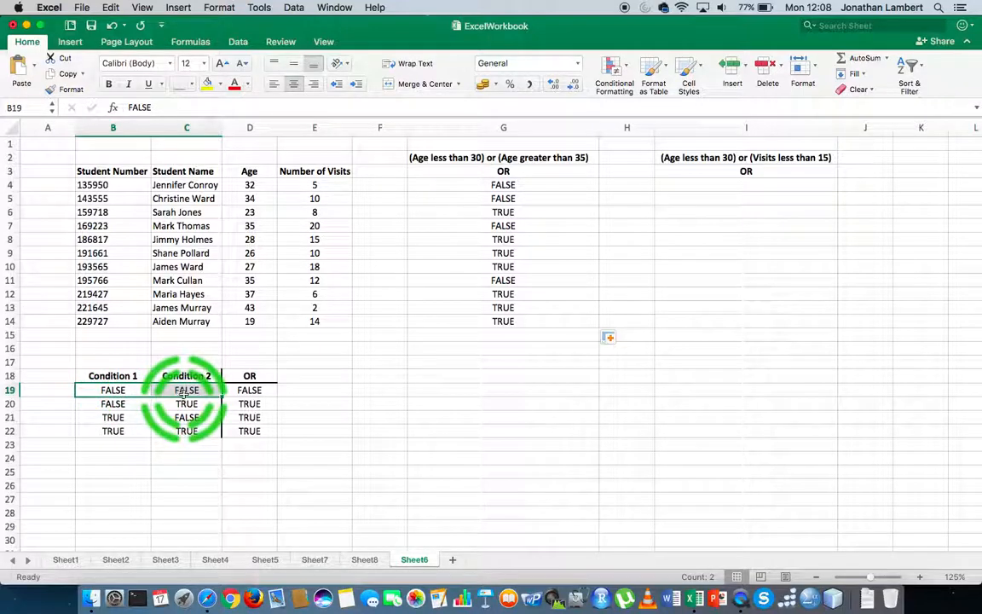
pyautogui.click(237, 390)
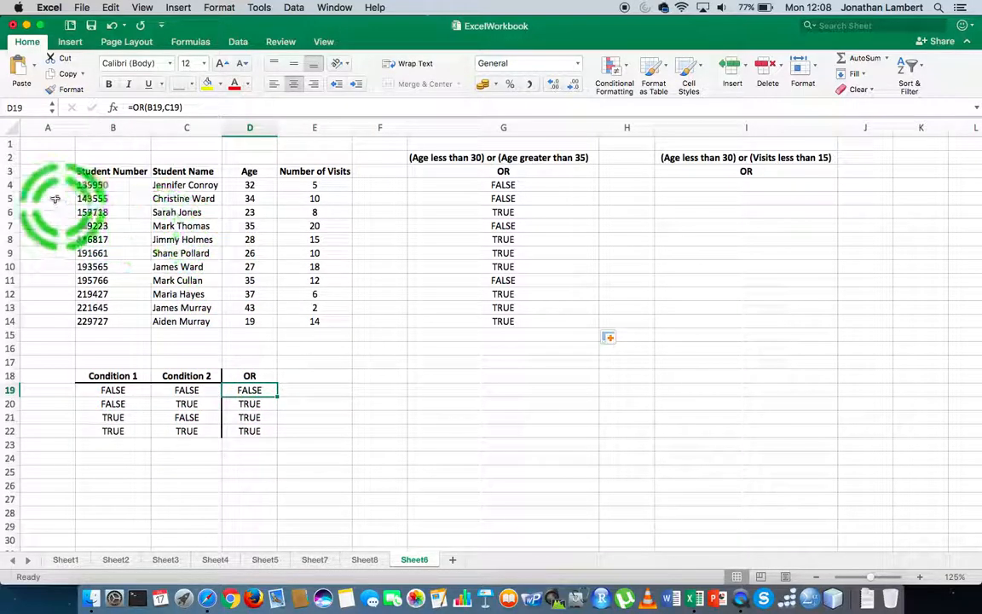
pyautogui.click(4, 198)
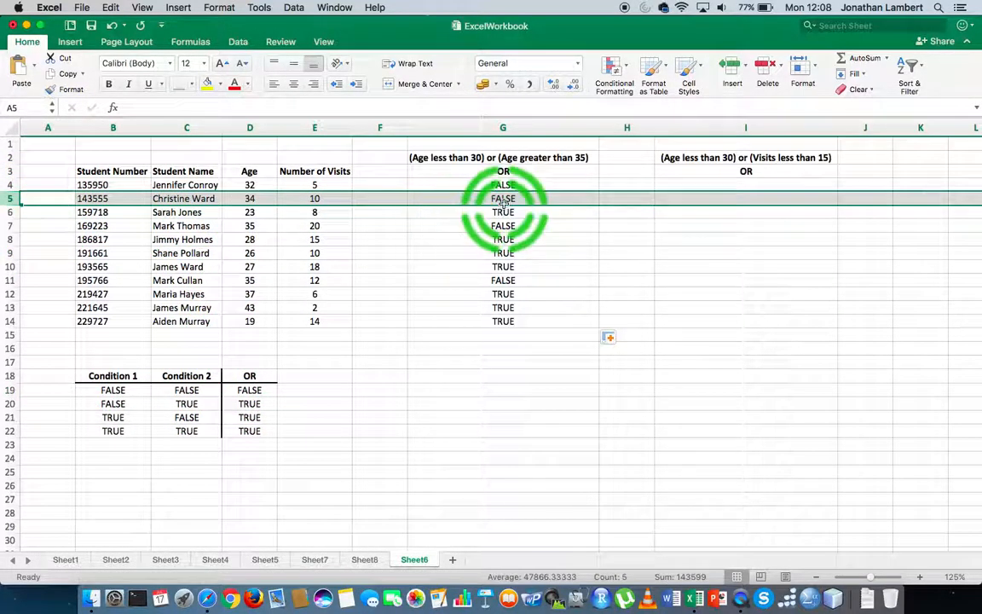
# Step: Check the OR result in G9 against that student's age in D9 and the matching truth table row 21
pyautogui.click(455, 252)
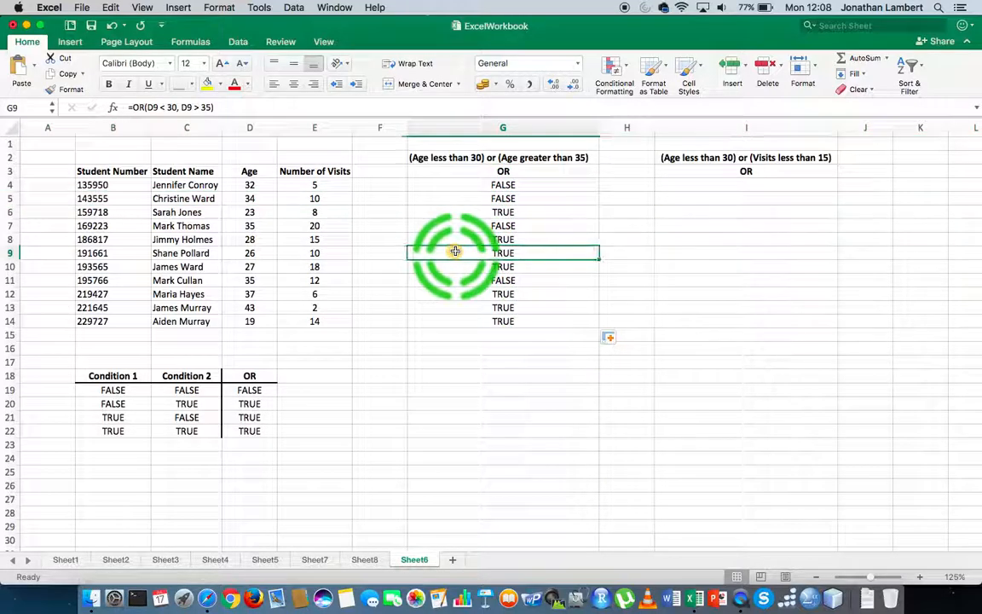
pyautogui.click(7, 254)
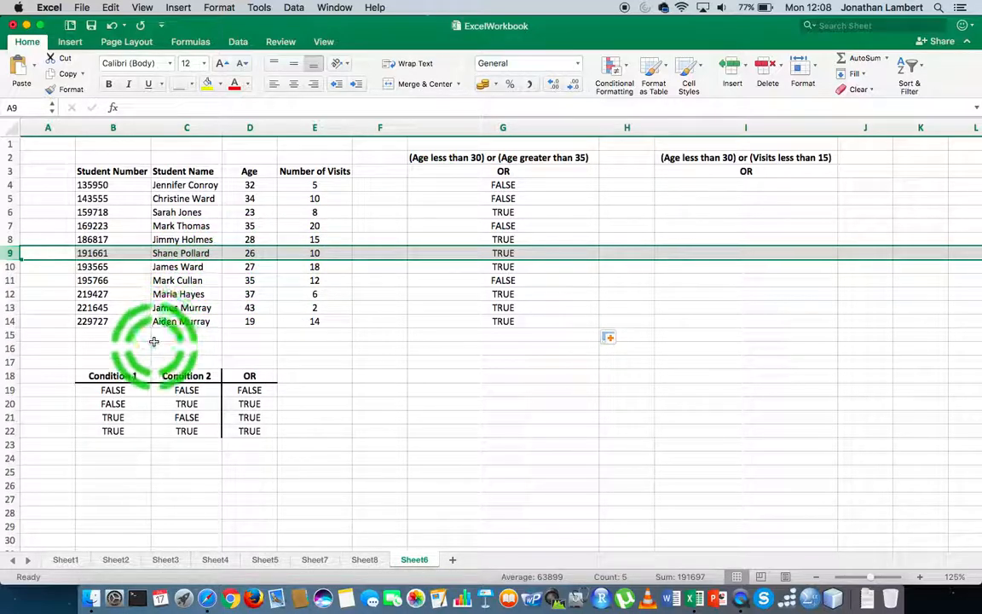
pyautogui.moveTo(107, 417); pyautogui.dragTo(125, 429)
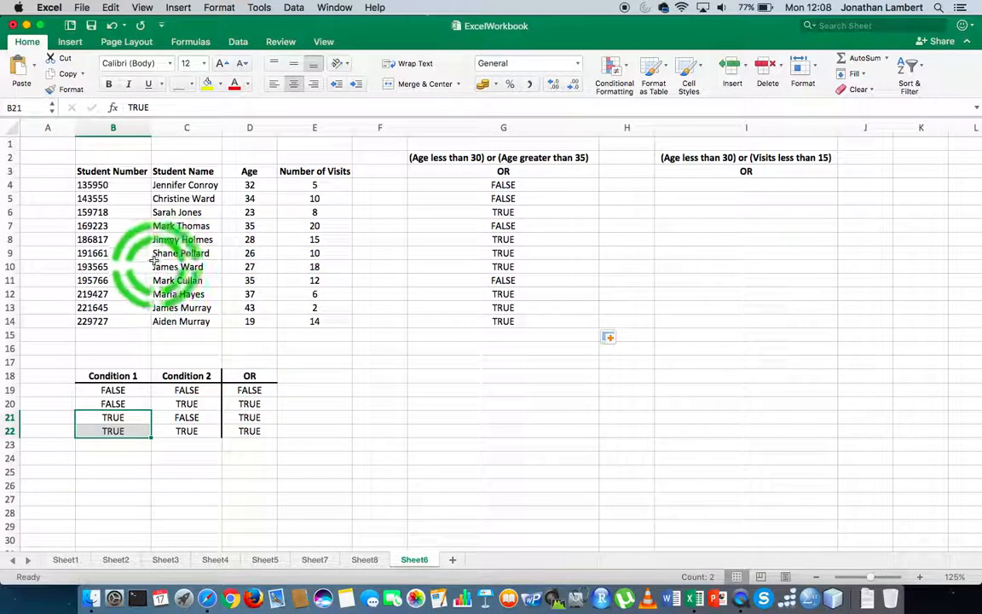
pyautogui.click(210, 254)
pyautogui.click(233, 254)
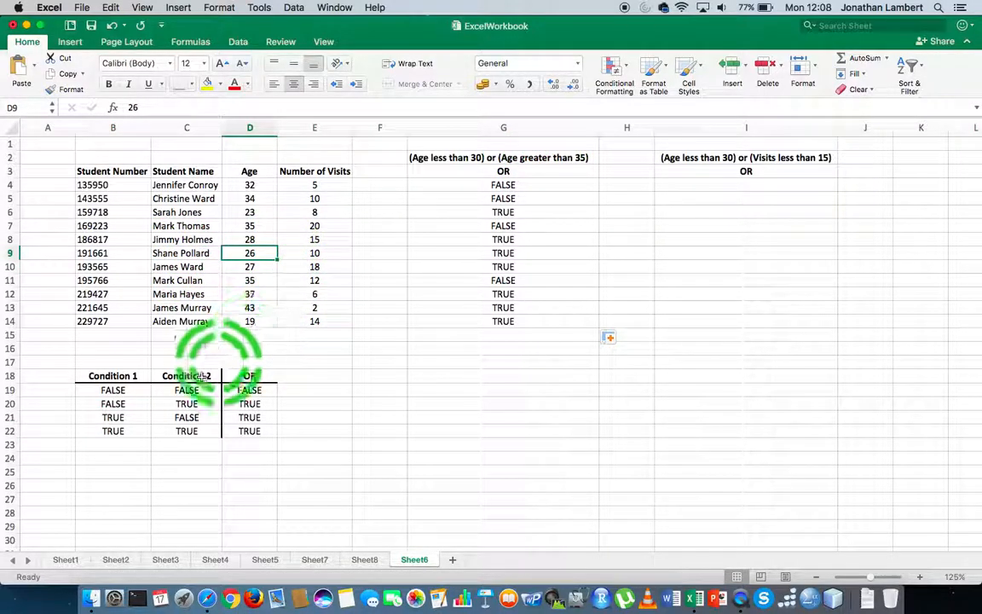
pyautogui.moveTo(130, 417); pyautogui.dragTo(165, 419)
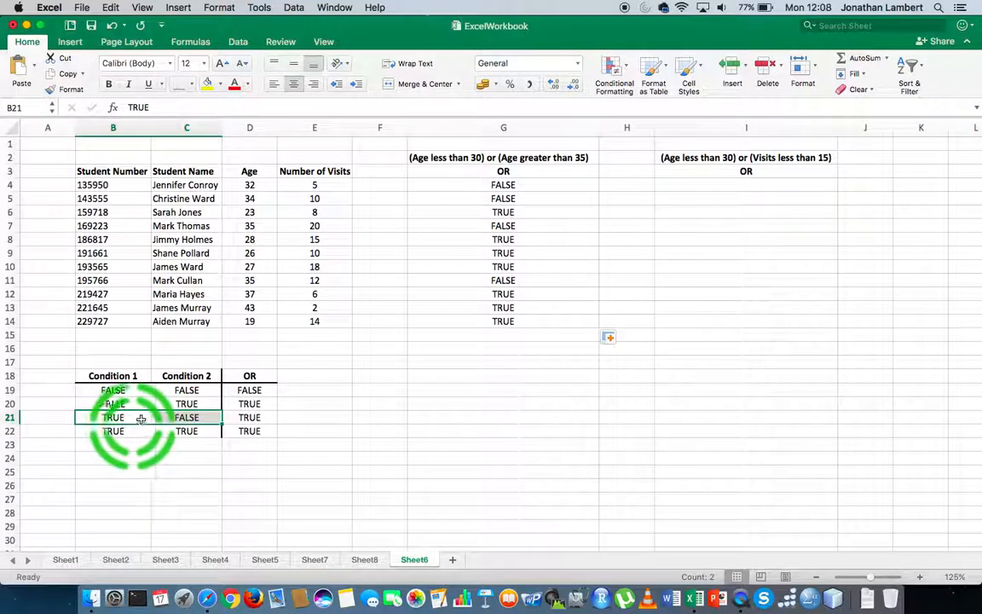
pyautogui.click(247, 418)
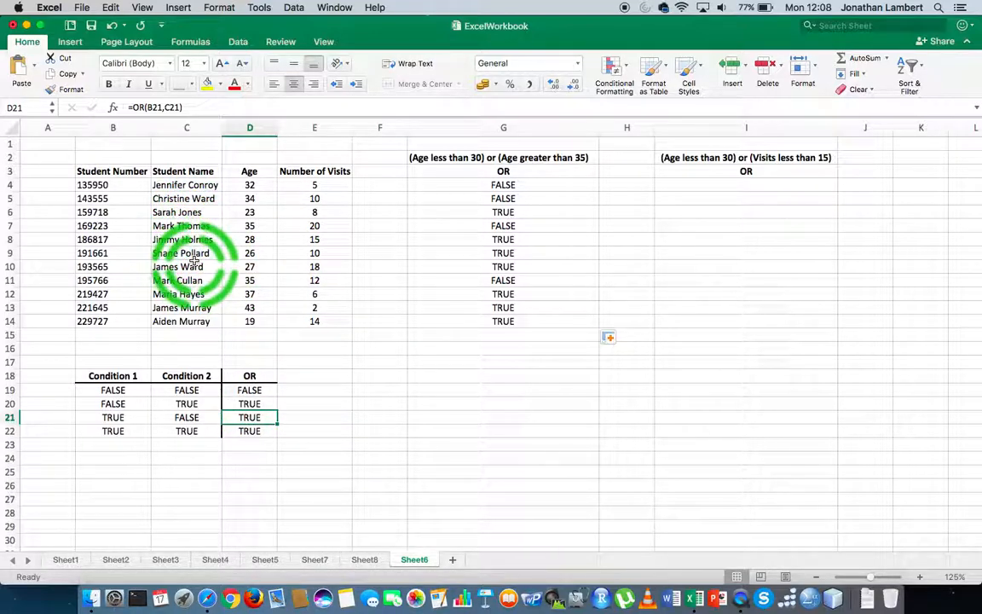
pyautogui.click(7, 253)
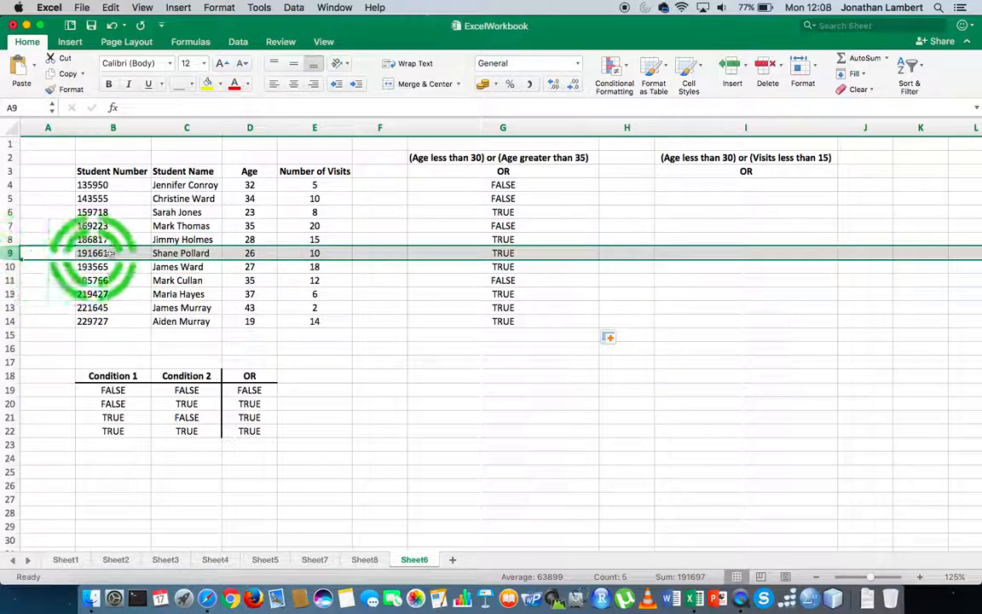
pyautogui.click(522, 254)
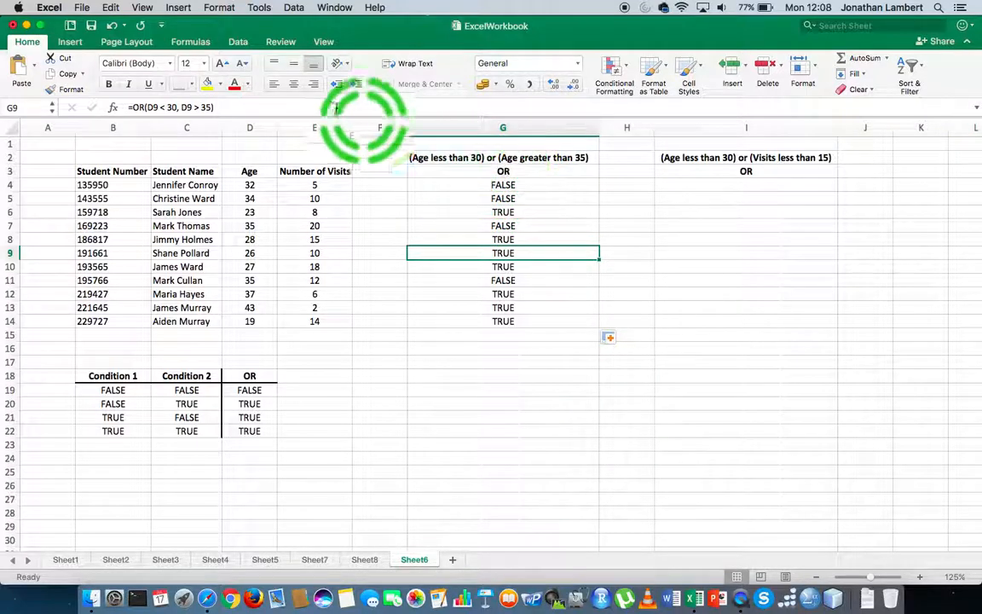
# Step: Enter the formula =OR(D4 < 30, E4 < 15) in cell I4 to test the first student's age and number of visits
pyautogui.click(250, 172)
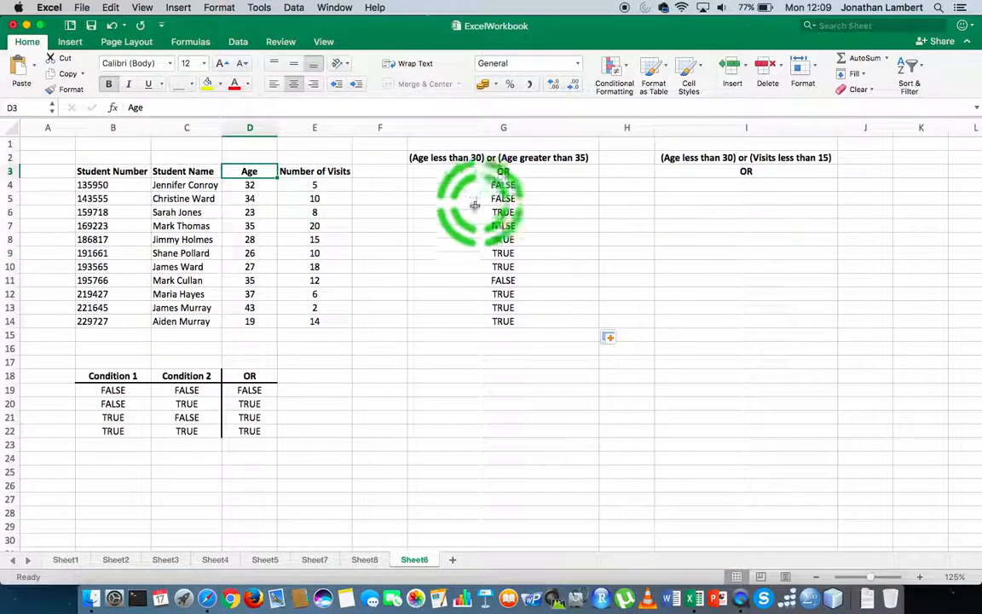
pyautogui.click(752, 171)
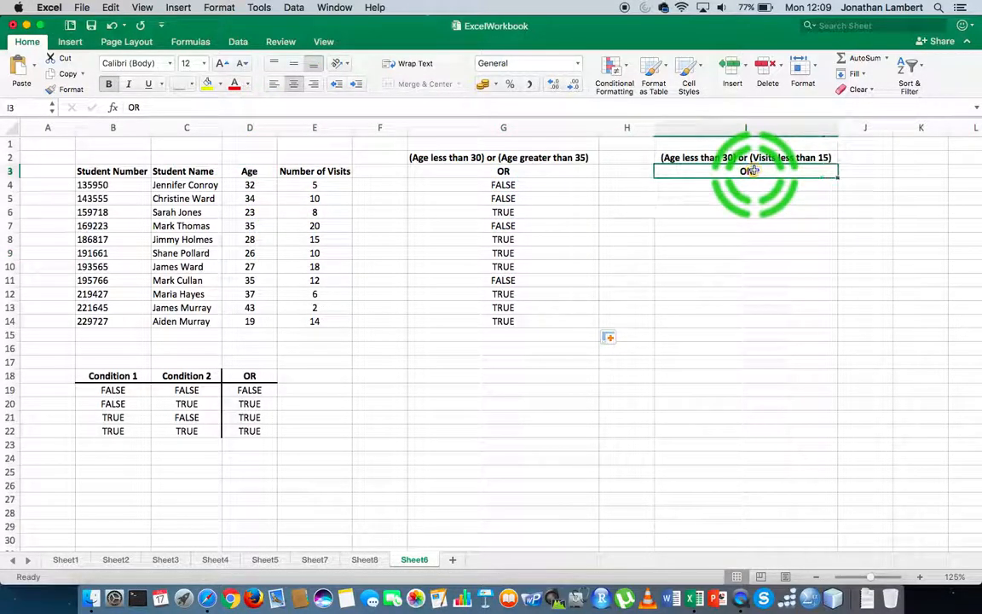
pyautogui.click(250, 171)
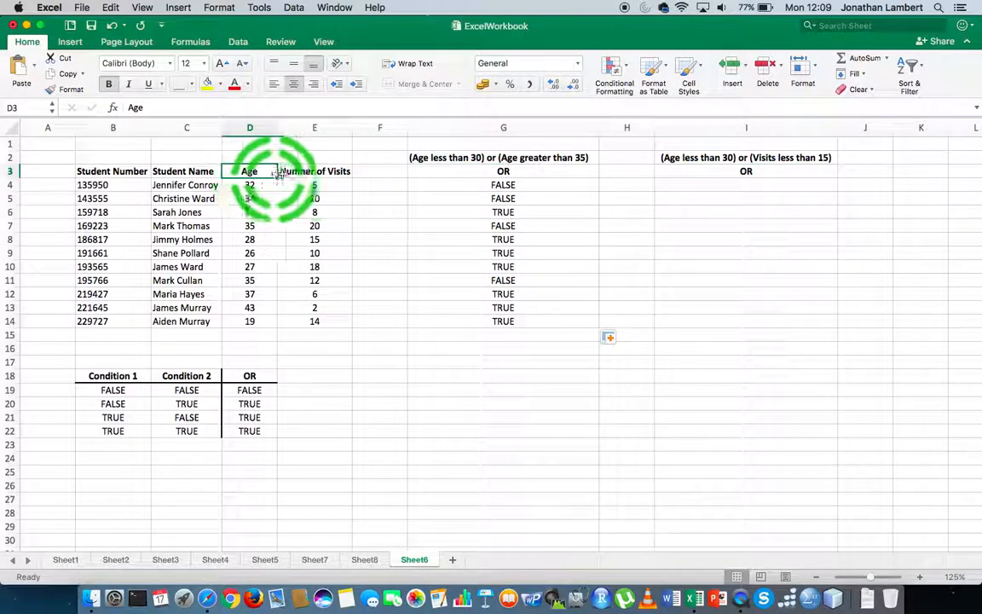
pyautogui.click(314, 171)
pyautogui.click(745, 171)
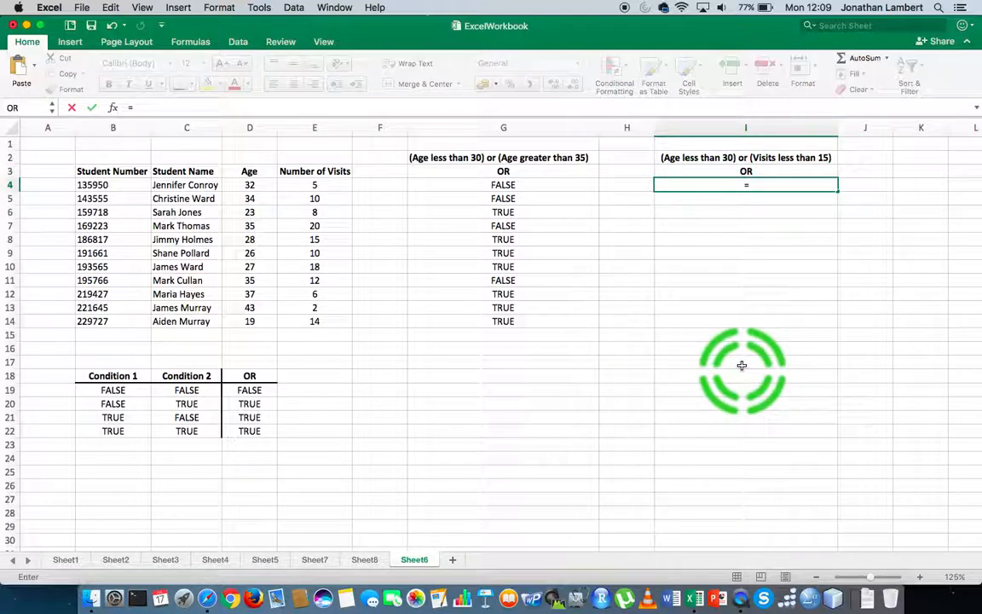
pyautogui.write('OR')
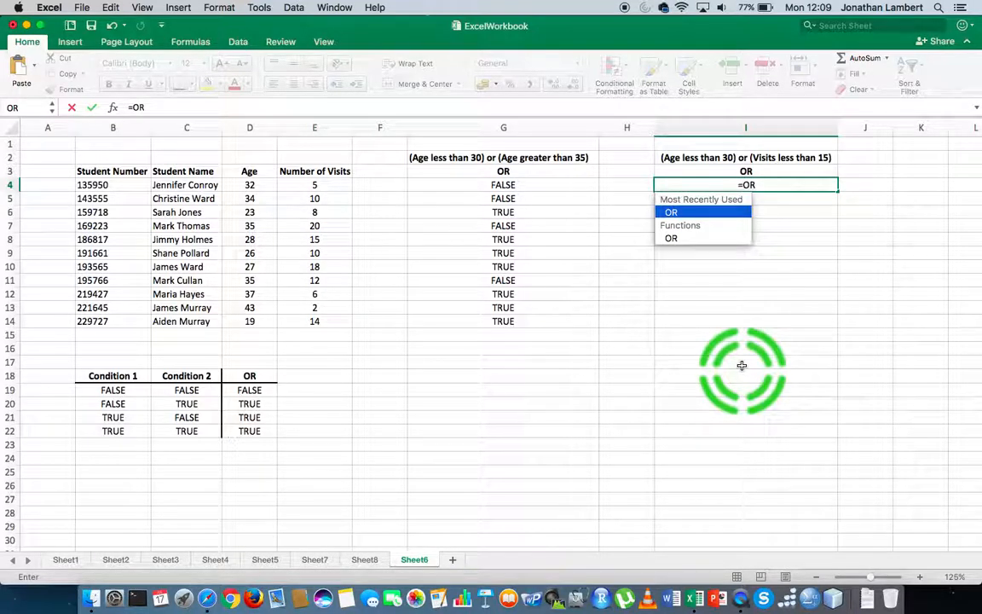
pyautogui.write('(')
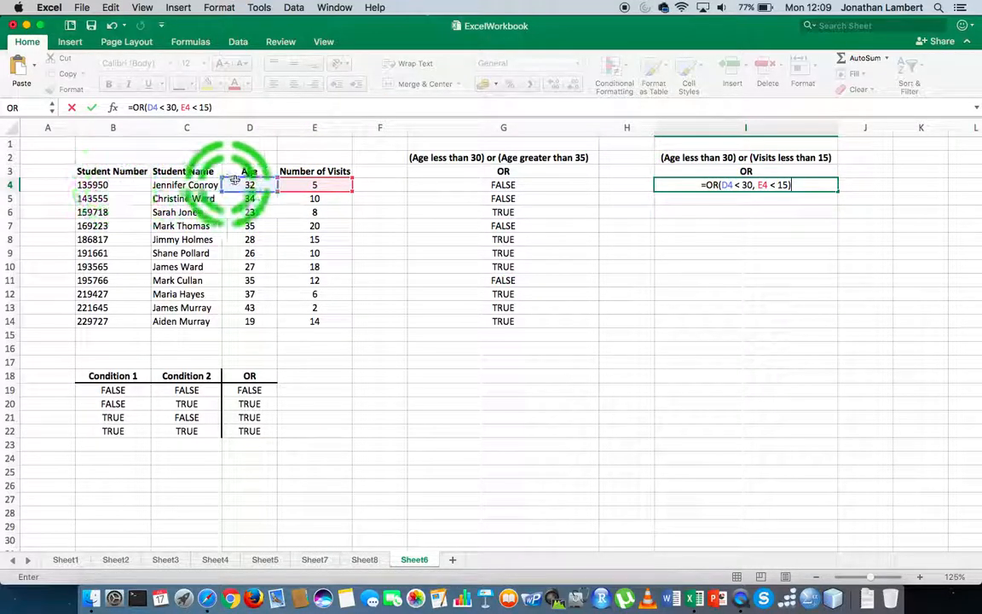
pyautogui.press('Return')
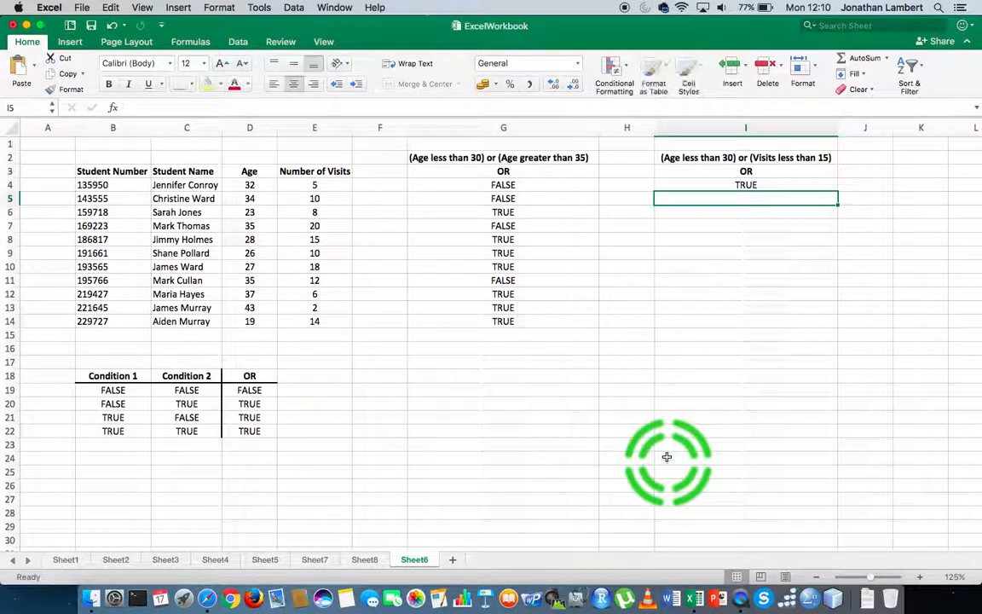
# Step: Check the OR result in I4 against the age in D4, the visits in E4 and truth table row 20
pyautogui.click(741, 187)
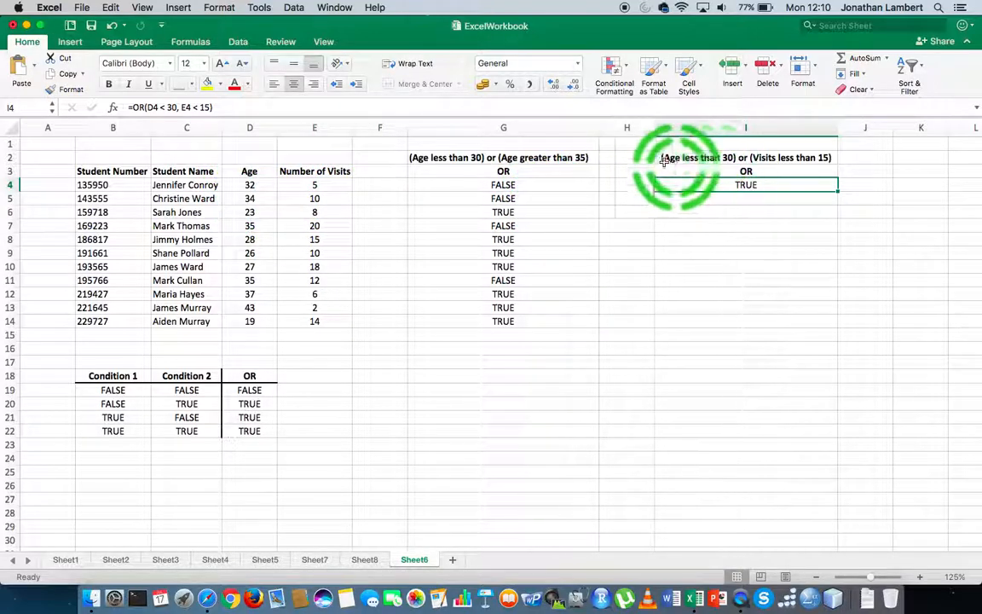
pyautogui.click(246, 185)
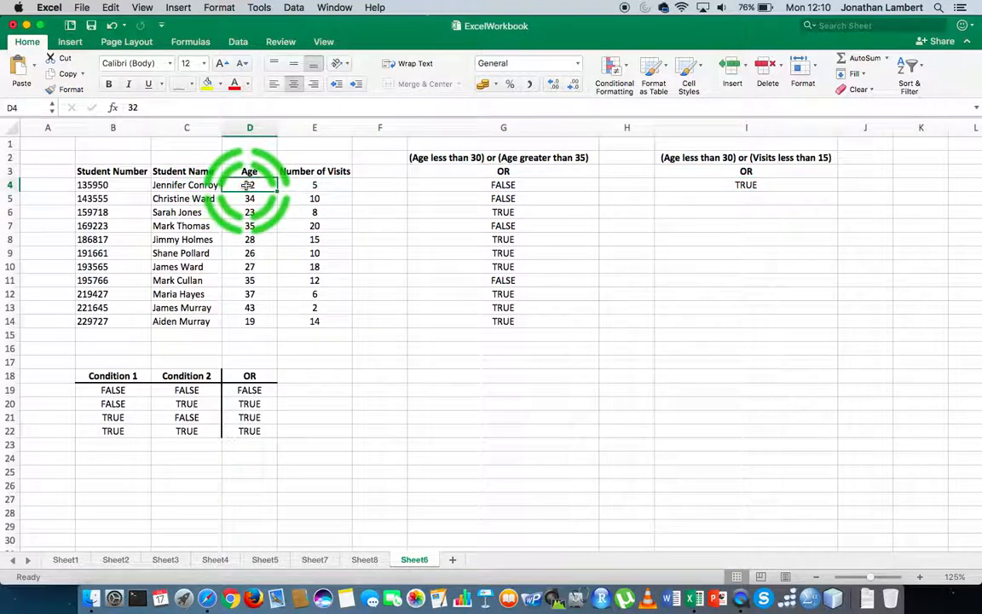
pyautogui.click(117, 391)
pyautogui.moveTo(117, 390); pyautogui.dragTo(113, 406)
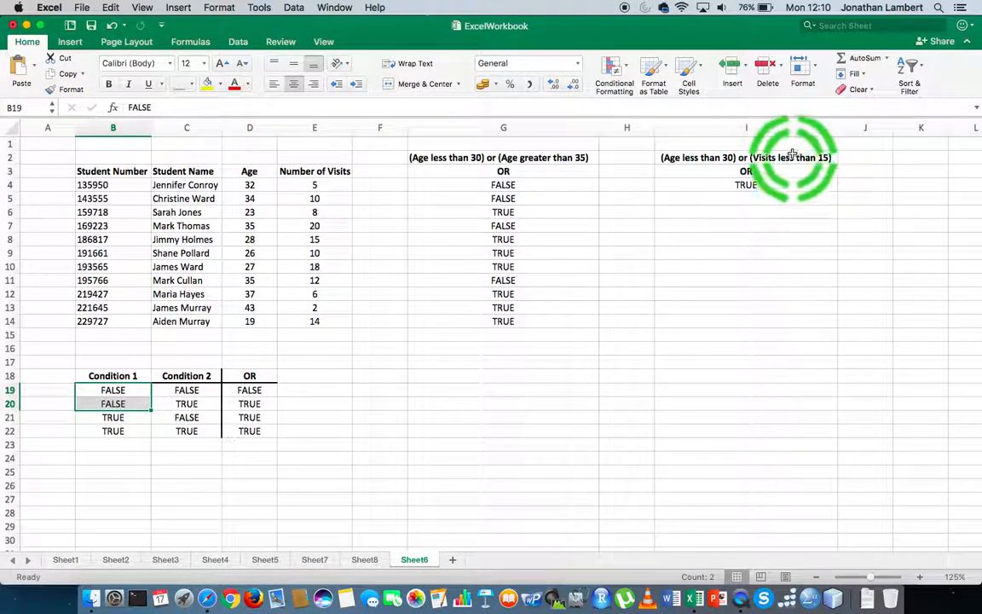
pyautogui.click(315, 185)
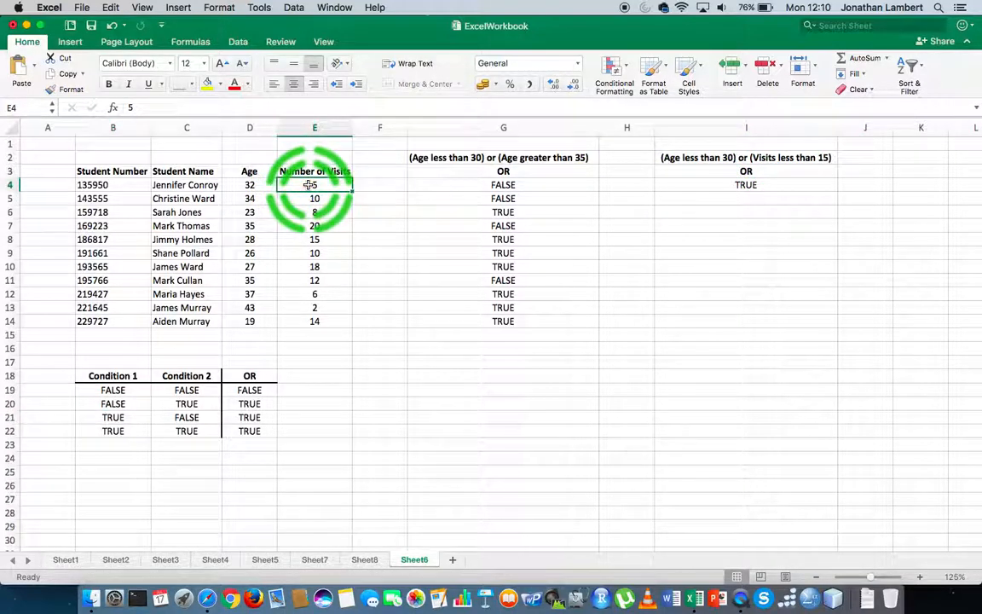
pyautogui.click(115, 405)
pyautogui.click(228, 404)
# Step: Fill the age-or-visits formula from I4 down to I14 and check row 7's result against that student's age and visits
pyautogui.click(751, 185)
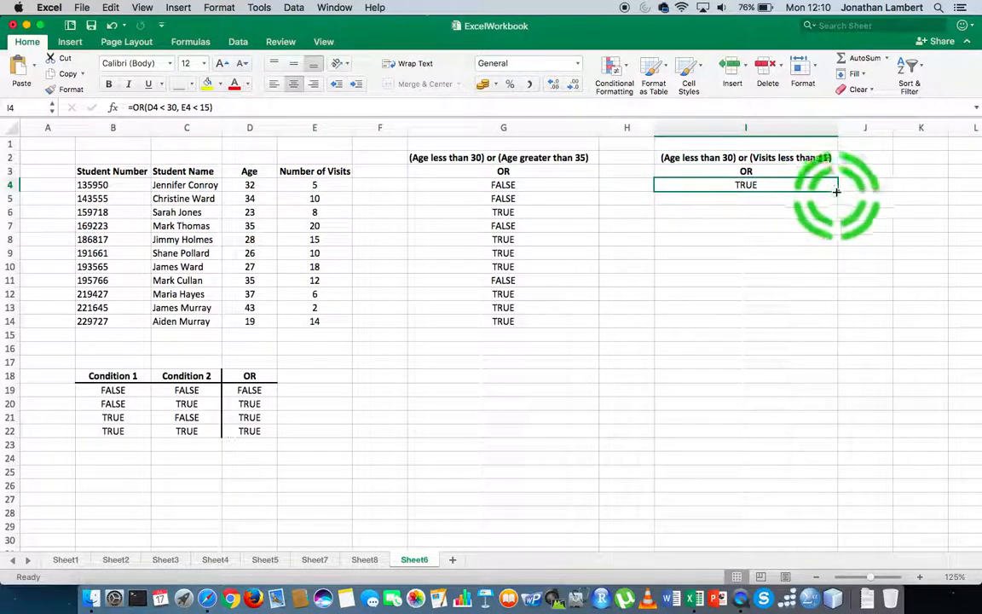
pyautogui.moveTo(837, 190); pyautogui.dragTo(847, 322)
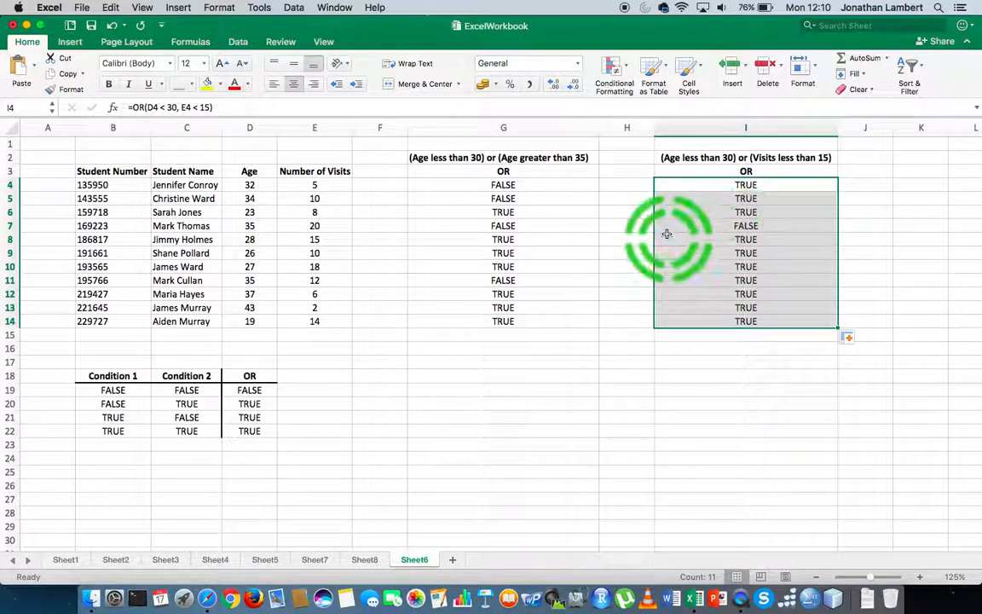
pyautogui.click(698, 226)
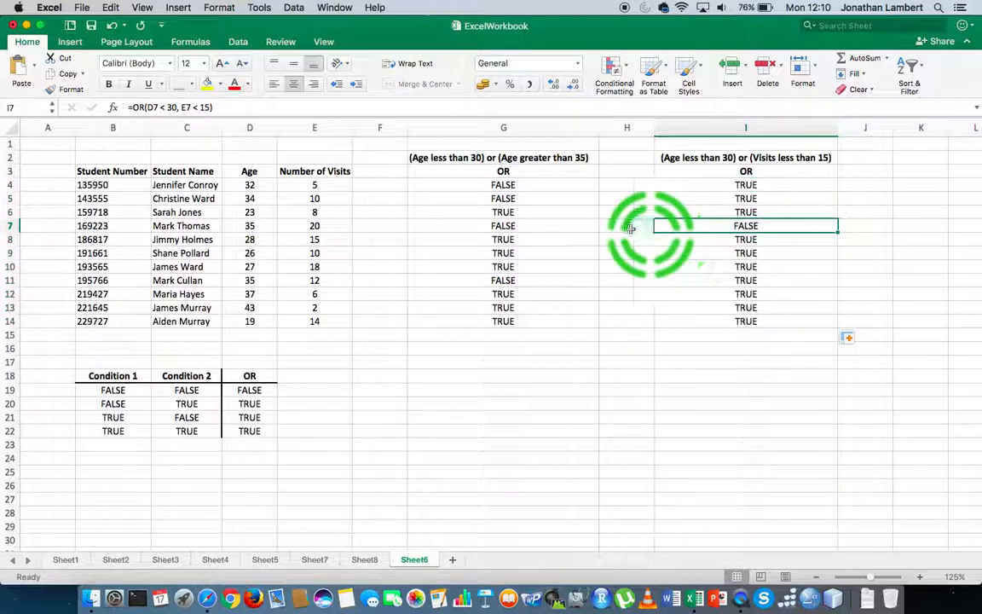
pyautogui.click(188, 226)
pyautogui.click(256, 225)
pyautogui.click(316, 226)
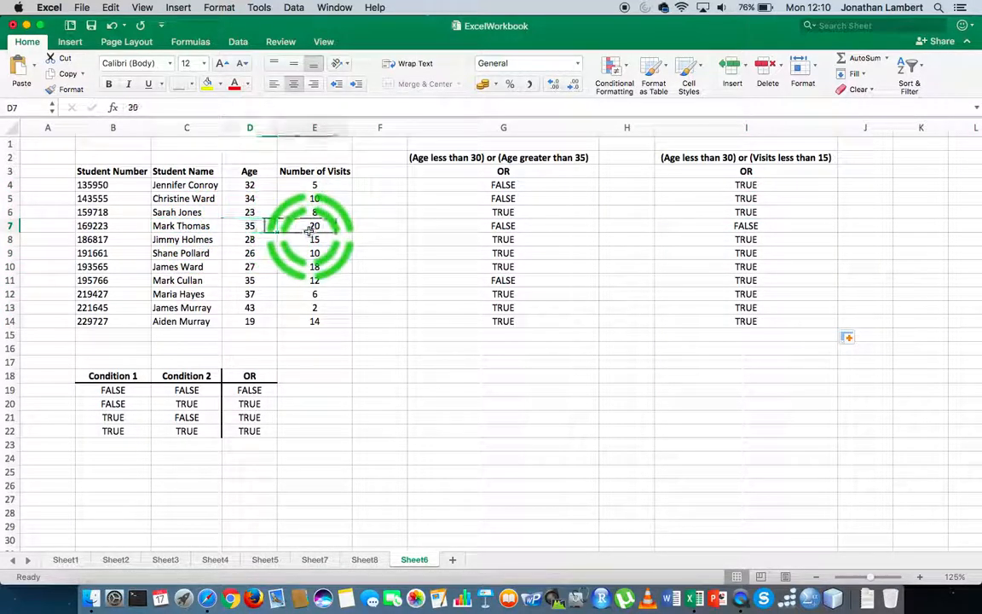
pyautogui.click(267, 227)
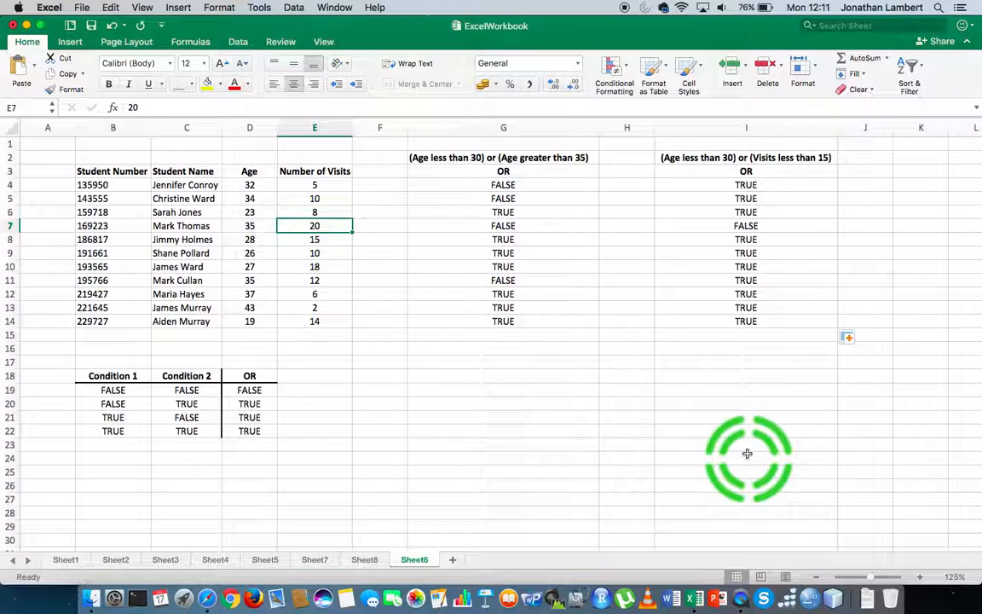
pyautogui.rightClick(741, 602)
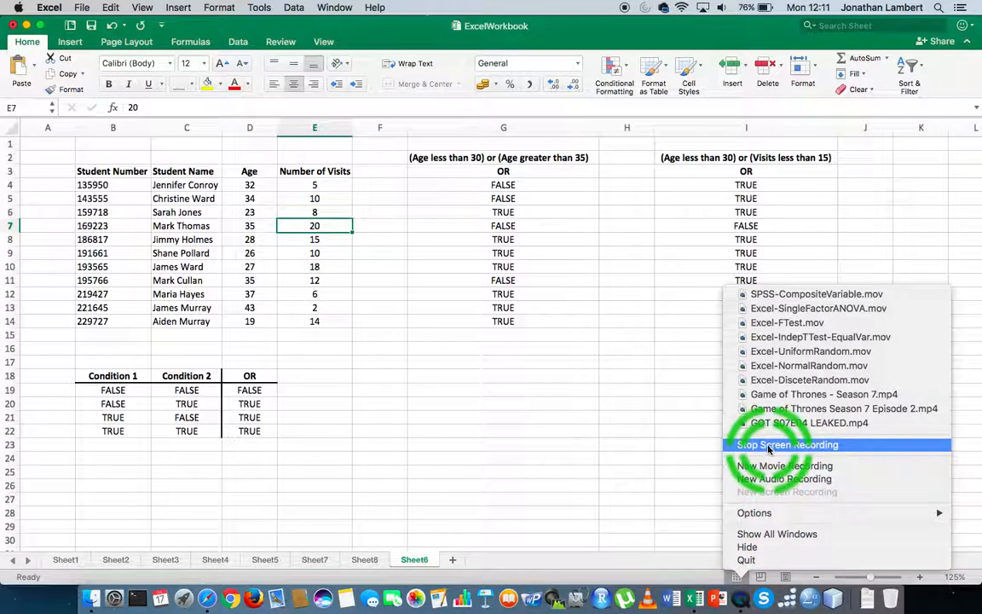